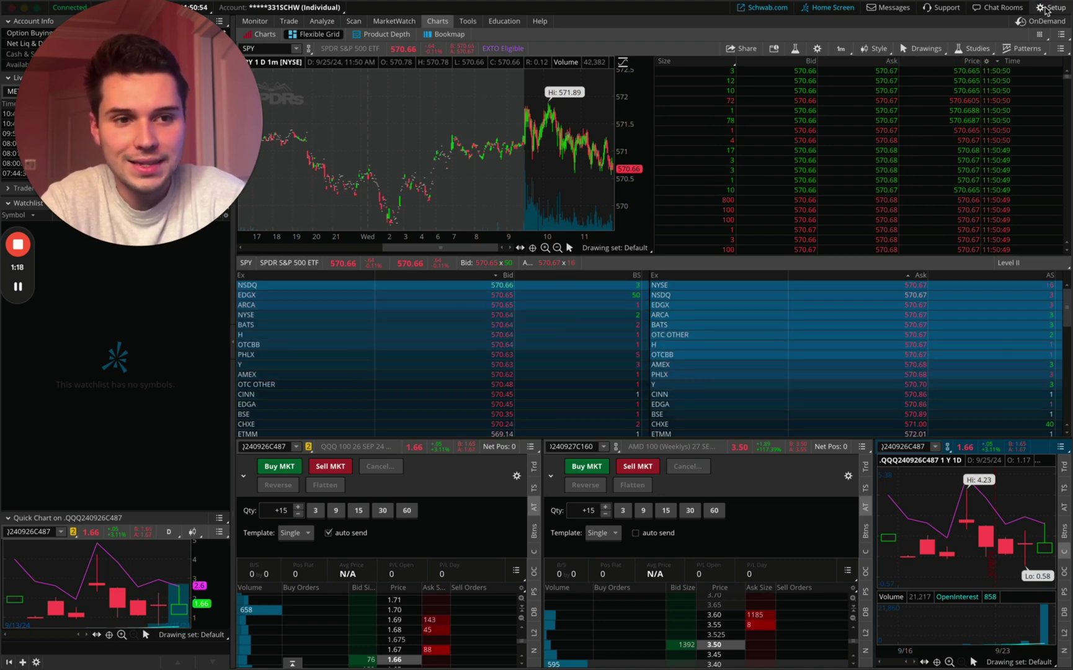
Step: Reset the workspace to its default layout and confirm the reset
click(1049, 8)
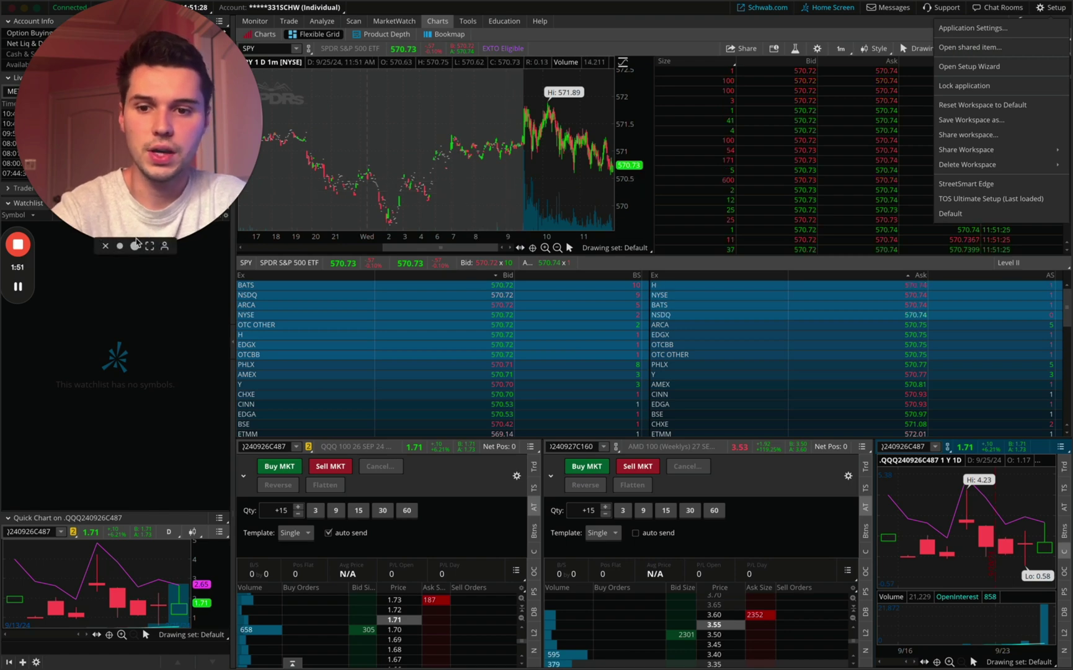
drag(155, 173, 106, 643)
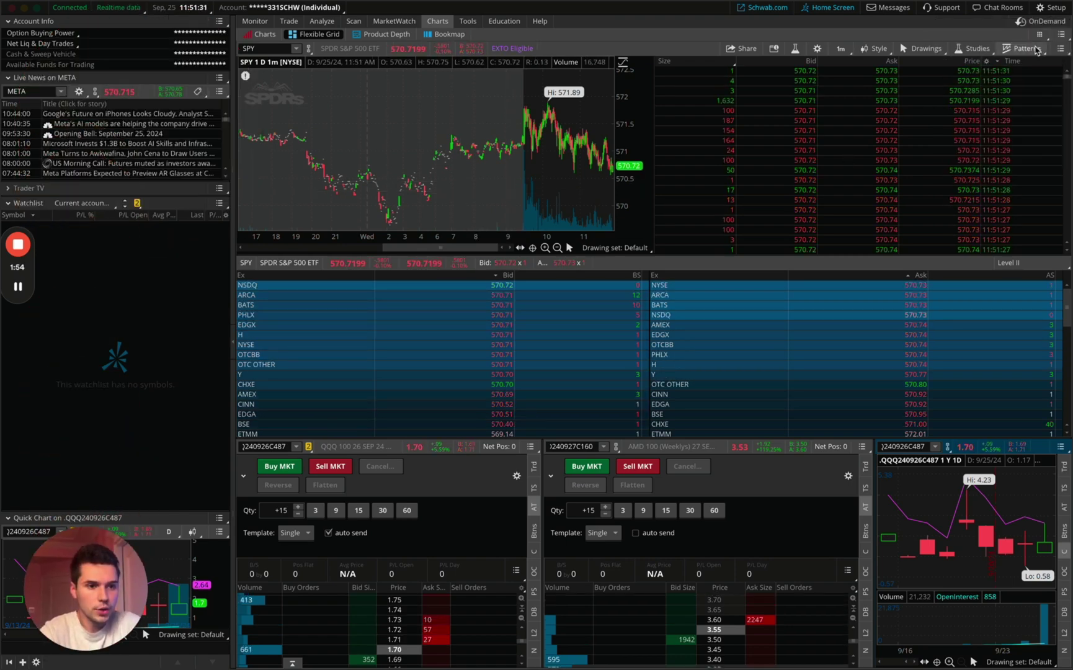
click(1049, 7)
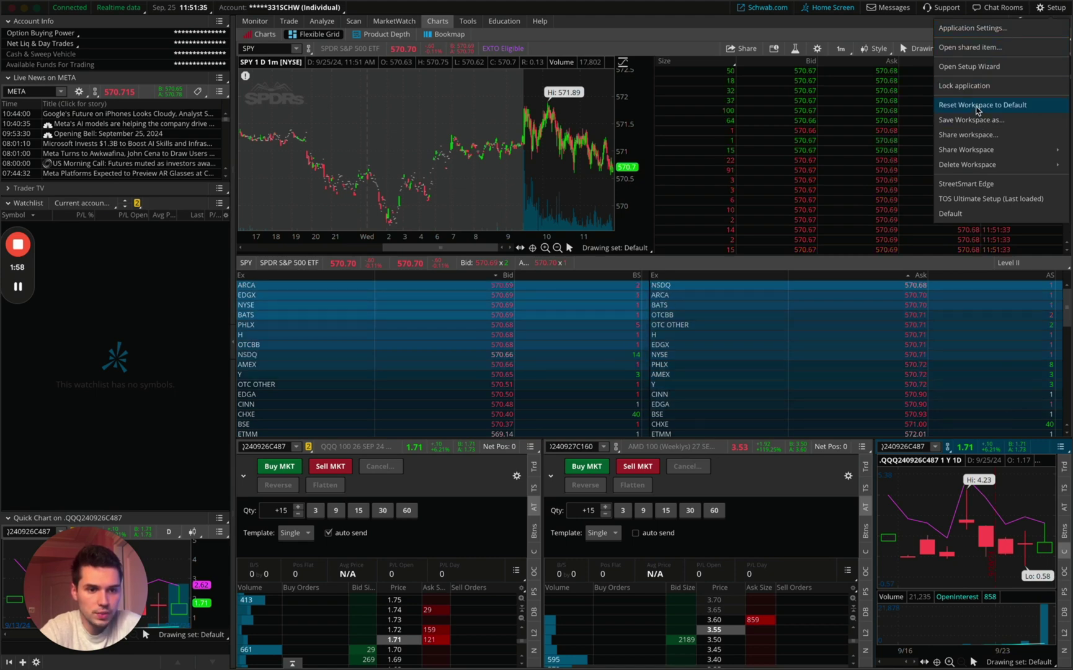
click(978, 106)
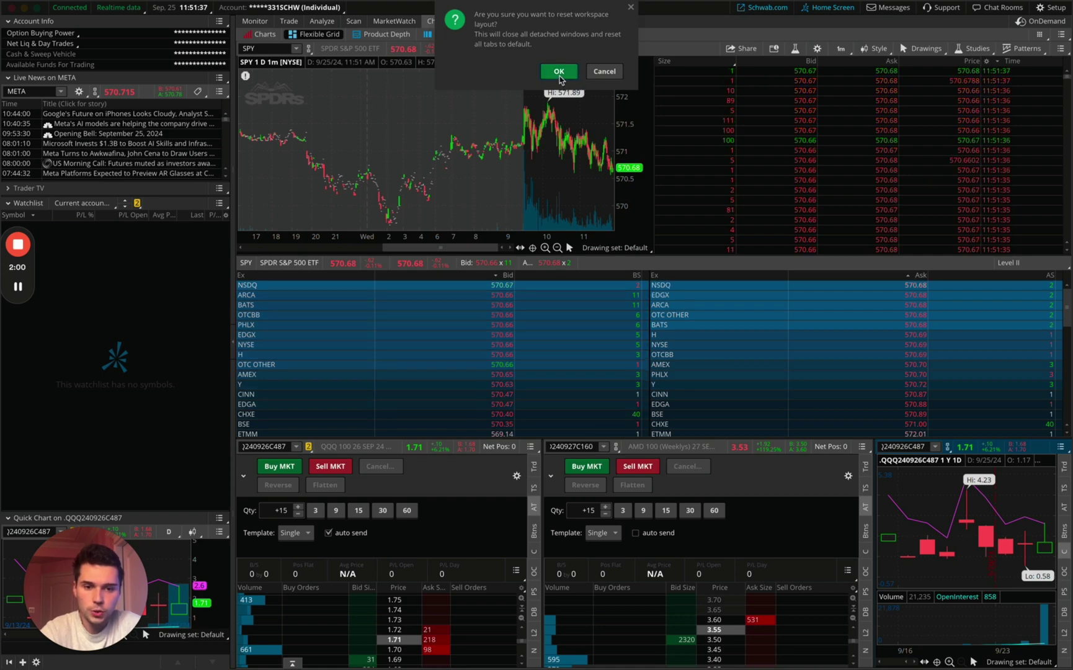
click(559, 71)
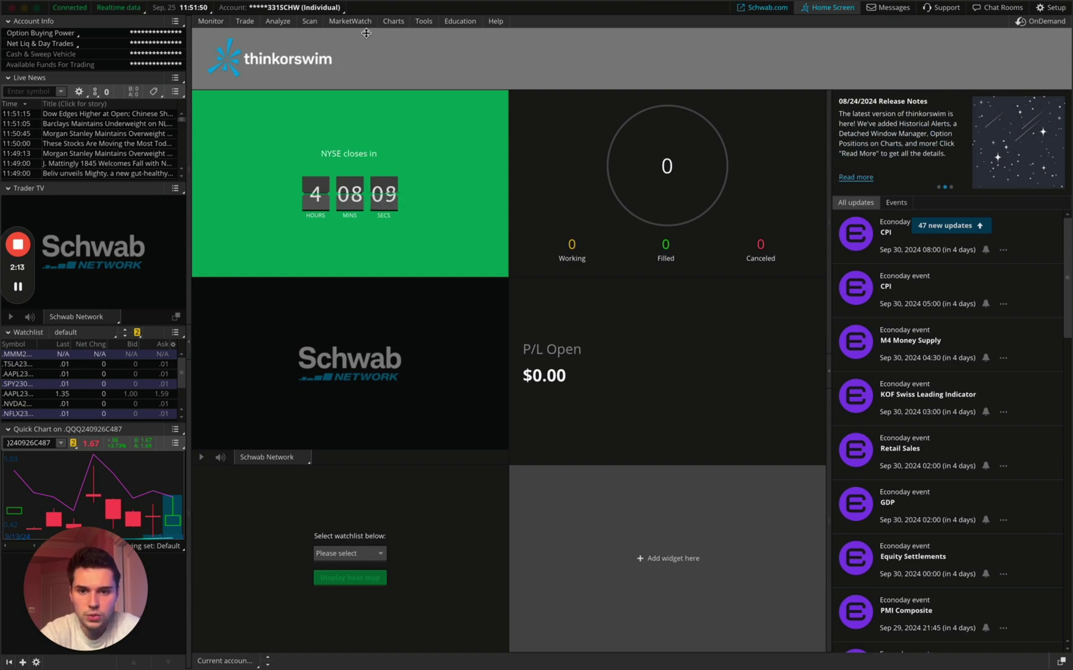
Step: Open the flexible grid of the Charts page
mouse_move(392, 22)
mouse_move(238, 140)
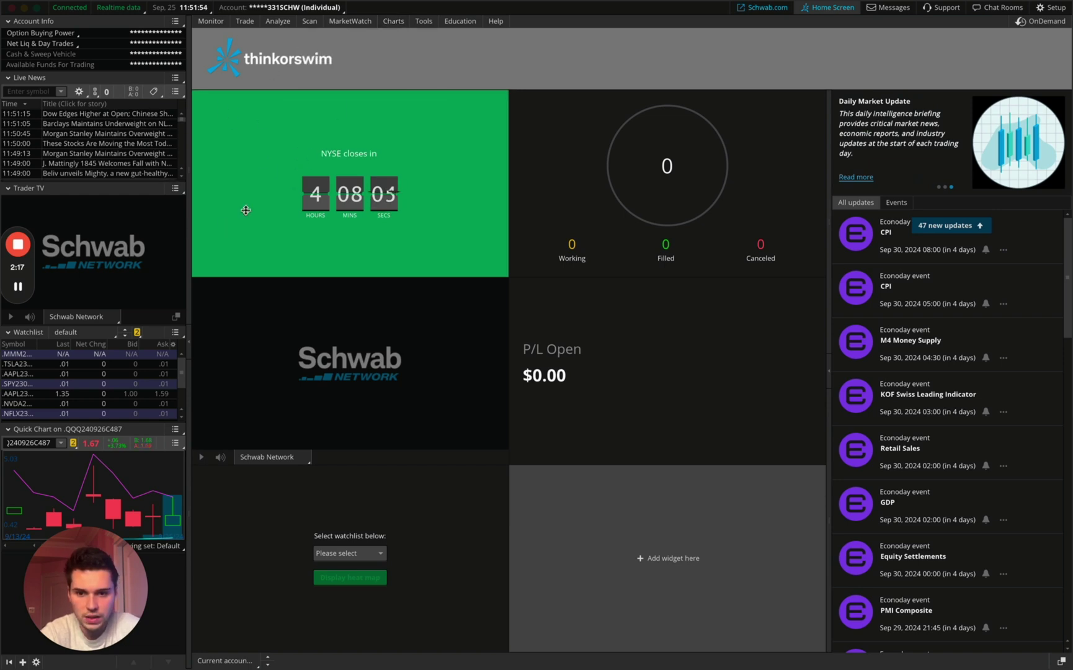
click(391, 21)
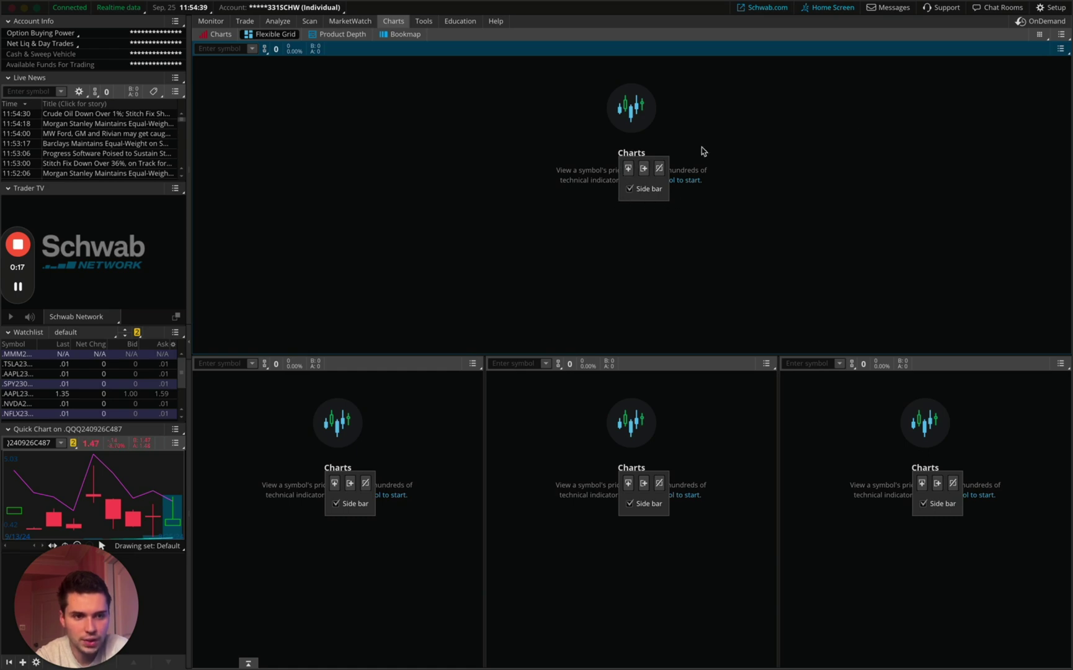
Step: With Customize grid enabled, split the single chart cell of the upper row into three side-by-side cells
click(1040, 37)
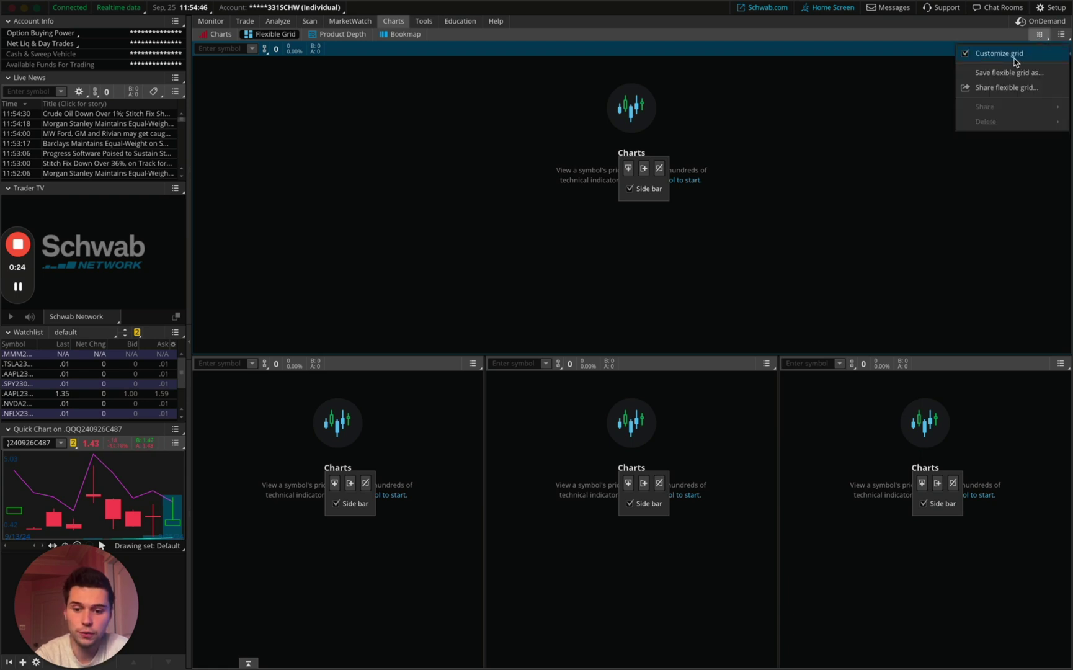
click(1014, 60)
click(1014, 60)
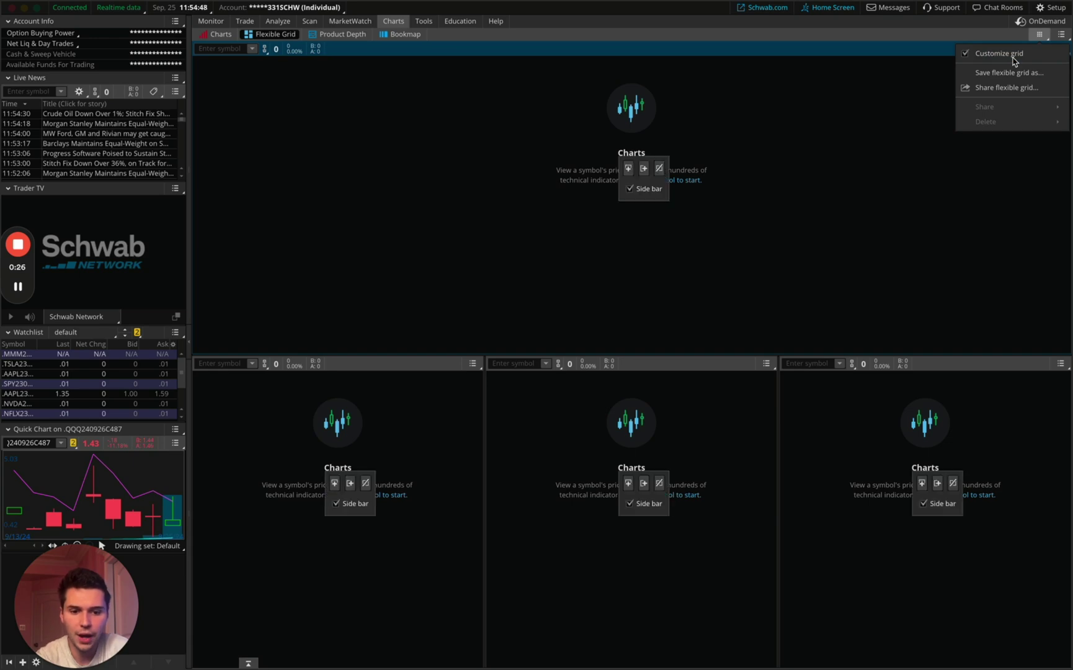
click(820, 102)
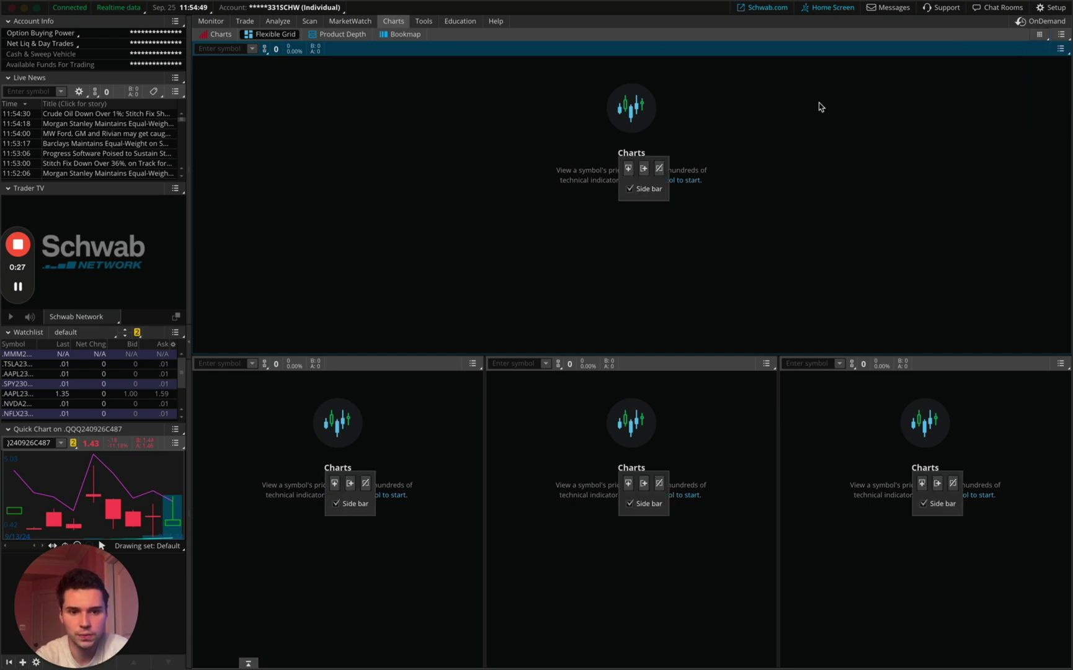
click(647, 171)
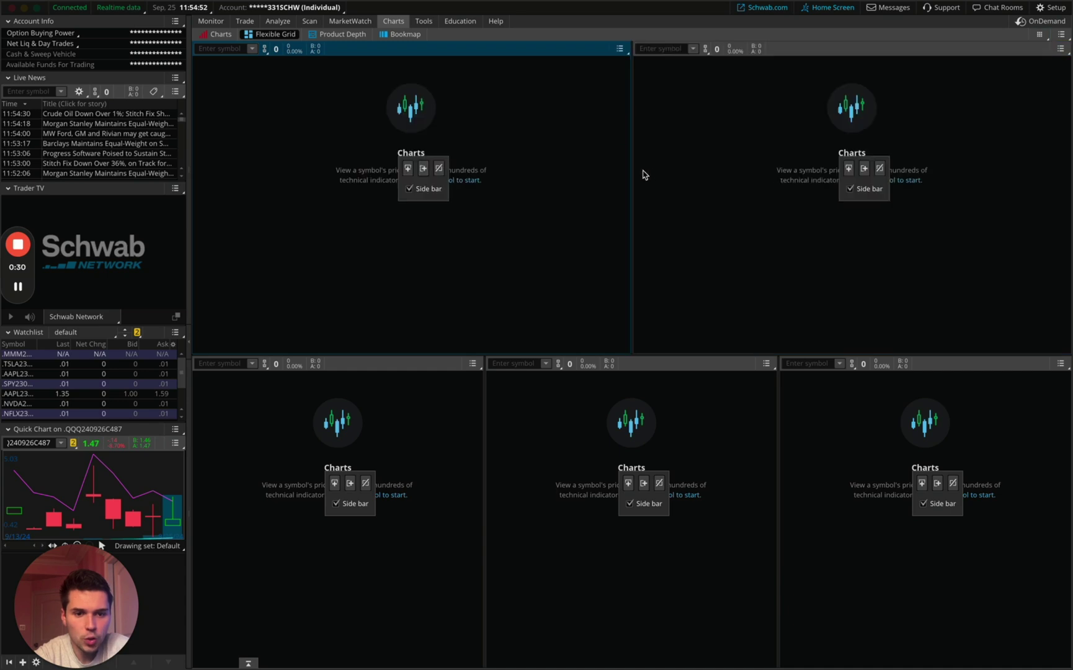
click(424, 173)
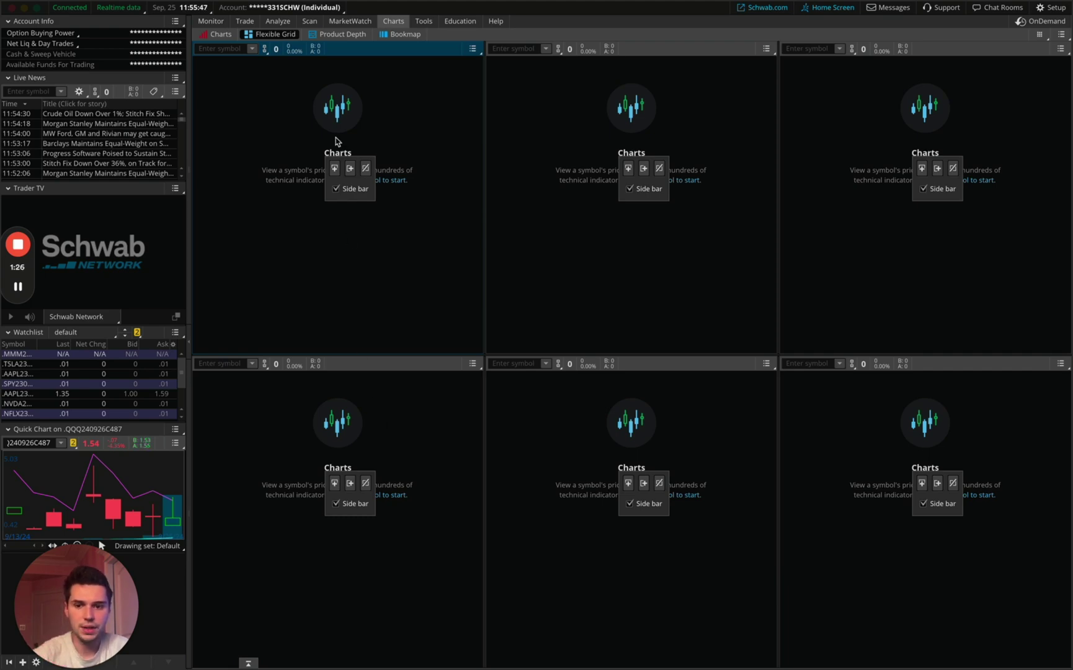
Step: Load a SPY chart in the first cell of the grid's upper row
click(240, 51)
text(SPY)
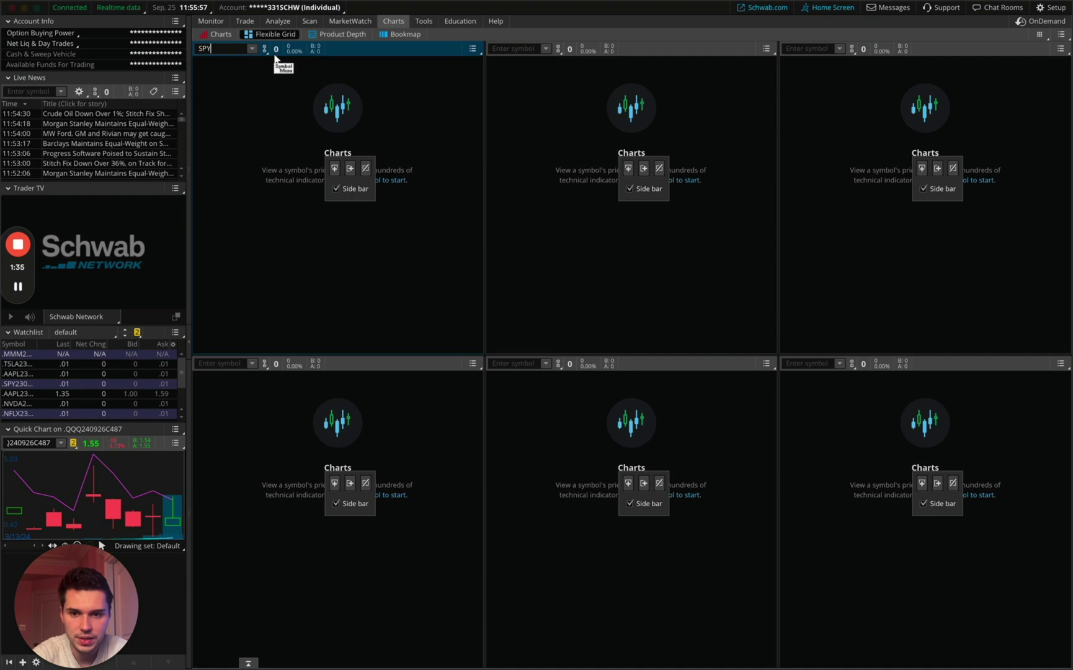
key(Return)
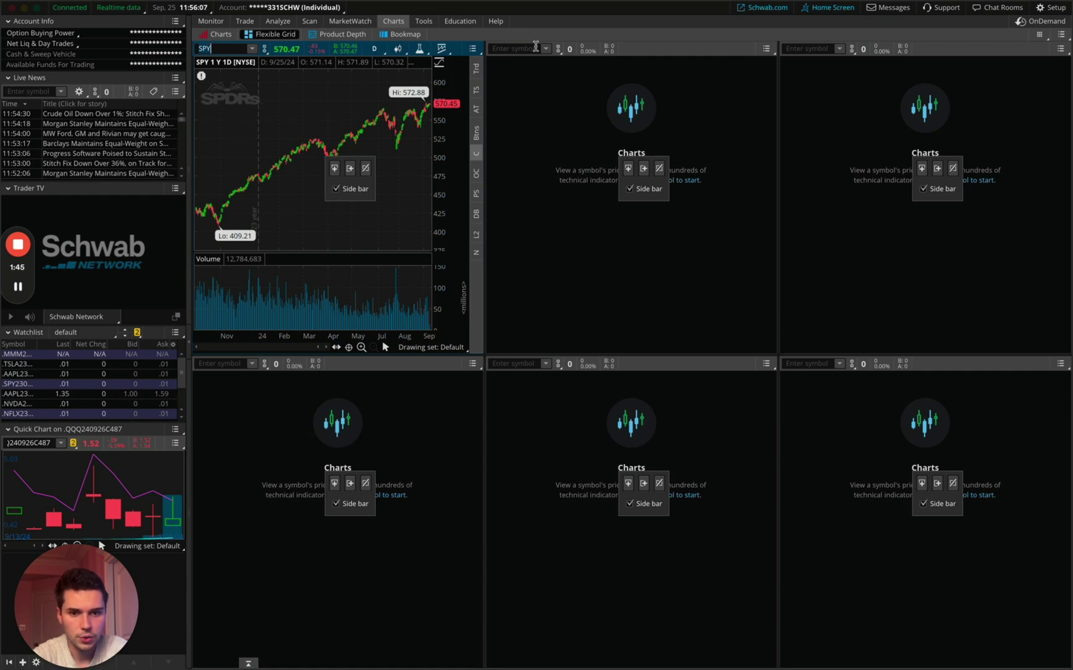
Step: Load SPY in the second cell of the upper row and switch that cell to Level II quotes
click(534, 48)
text(SPY)
key(Return)
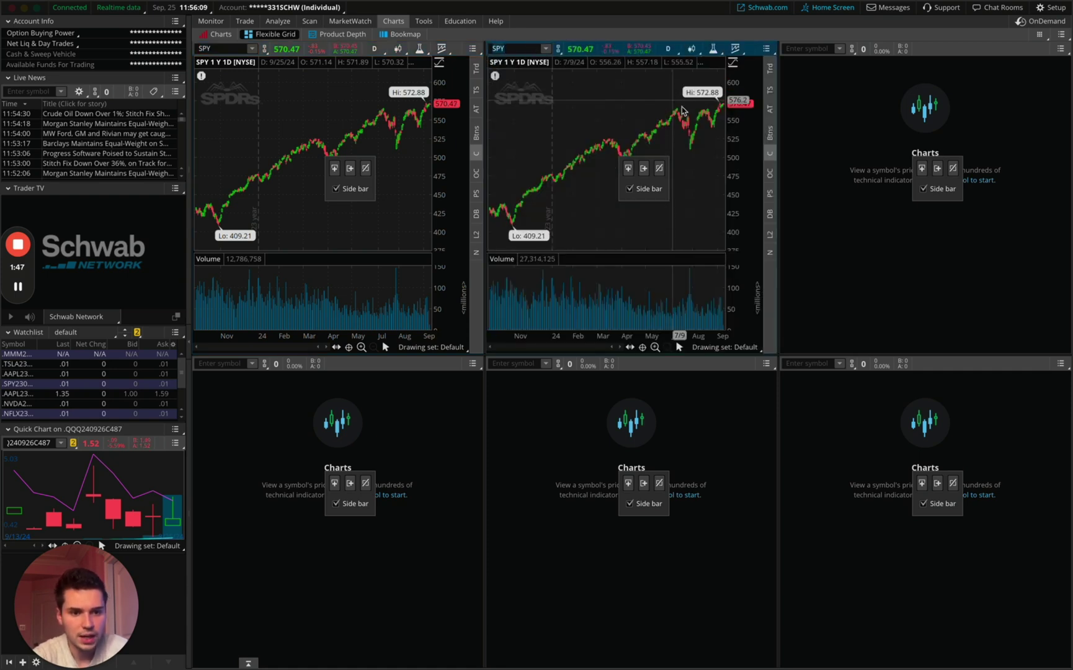
click(770, 157)
click(769, 234)
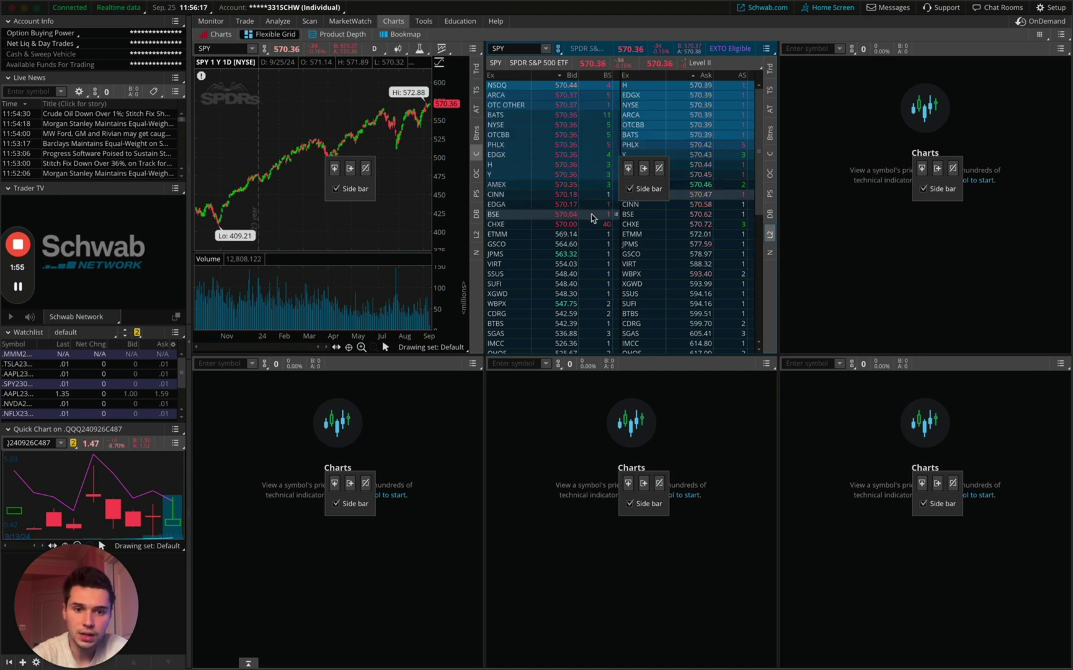
Step: Load SPY in the third cell of the upper row and switch that cell to Time and Sales
click(817, 48)
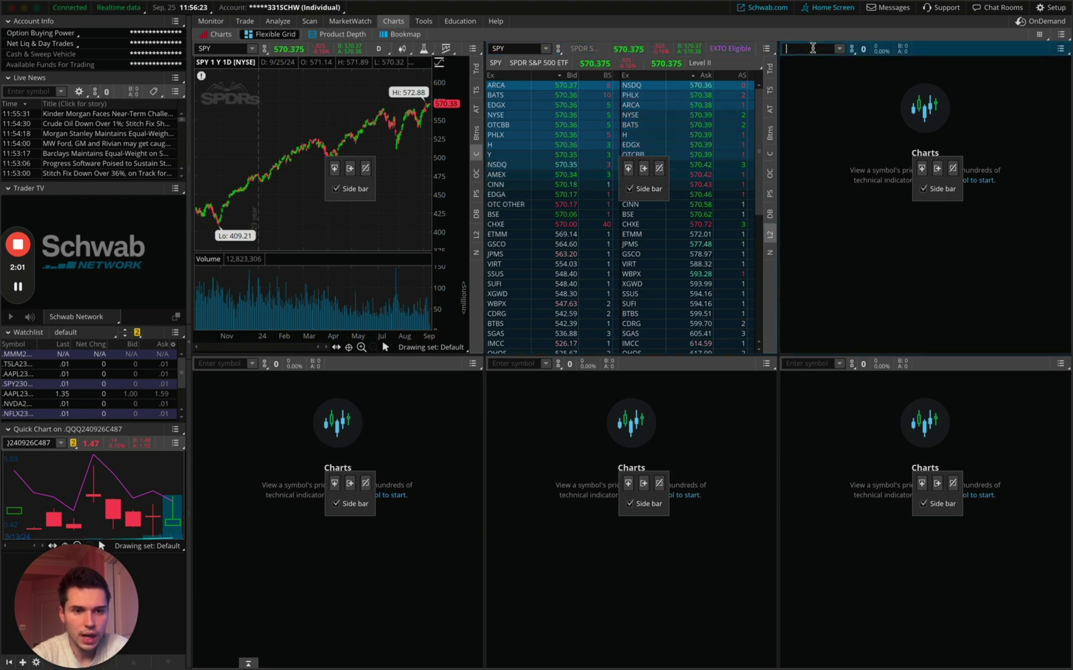
text(SPY)
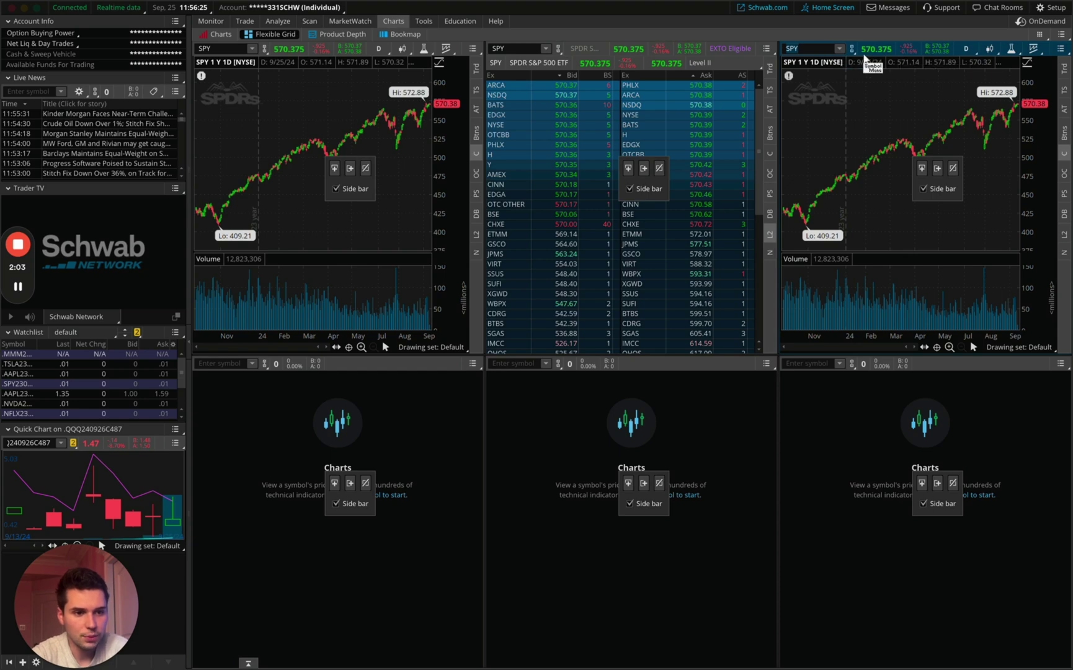
click(1065, 115)
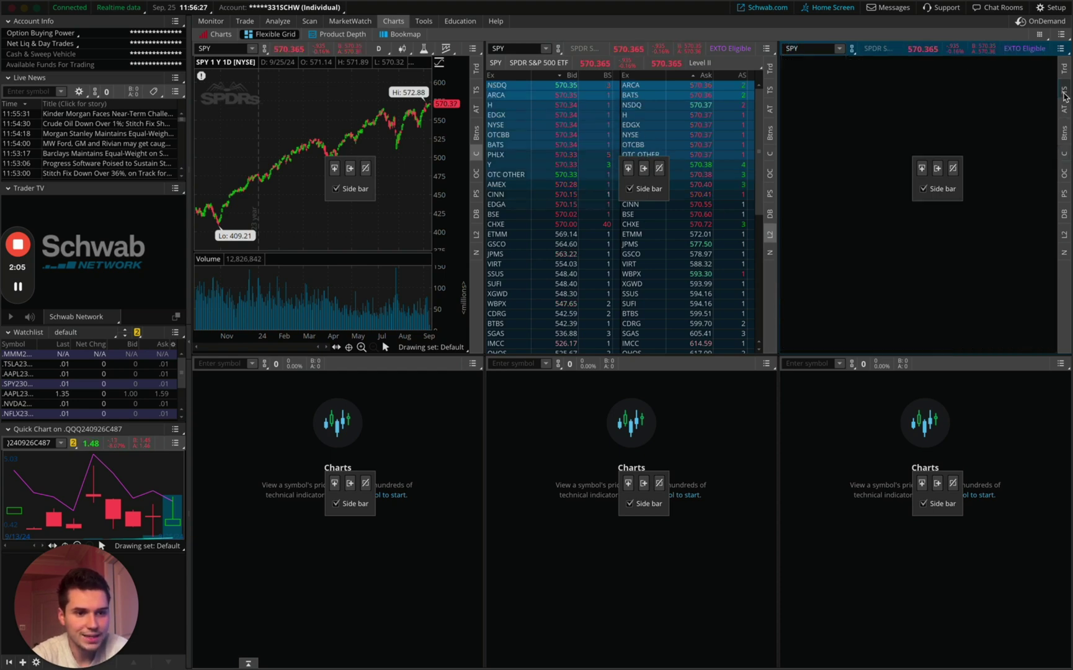
click(1063, 92)
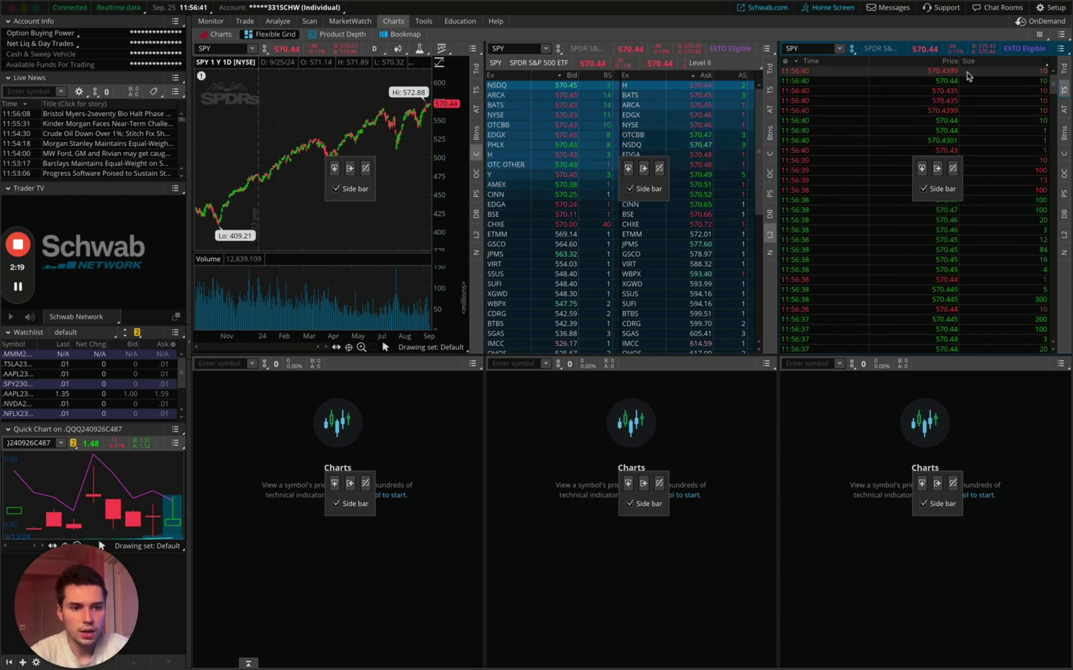
Step: Add the Ask and Bid columns to the SPY Time and Sales table and apply the customization
click(785, 61)
click(805, 75)
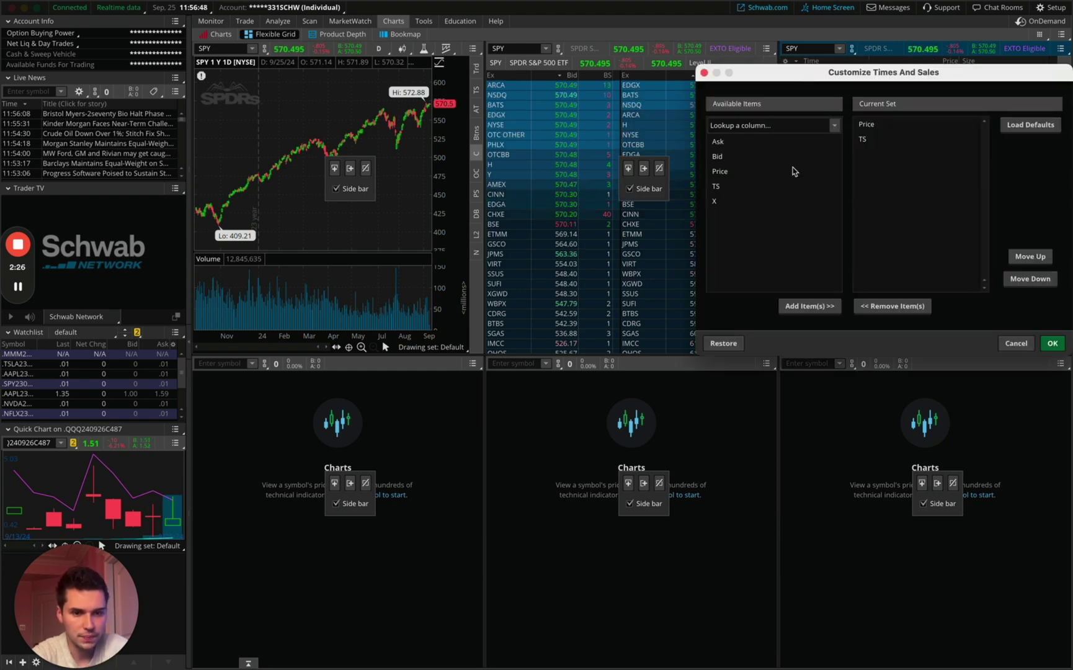
click(831, 141)
click(816, 307)
click(737, 159)
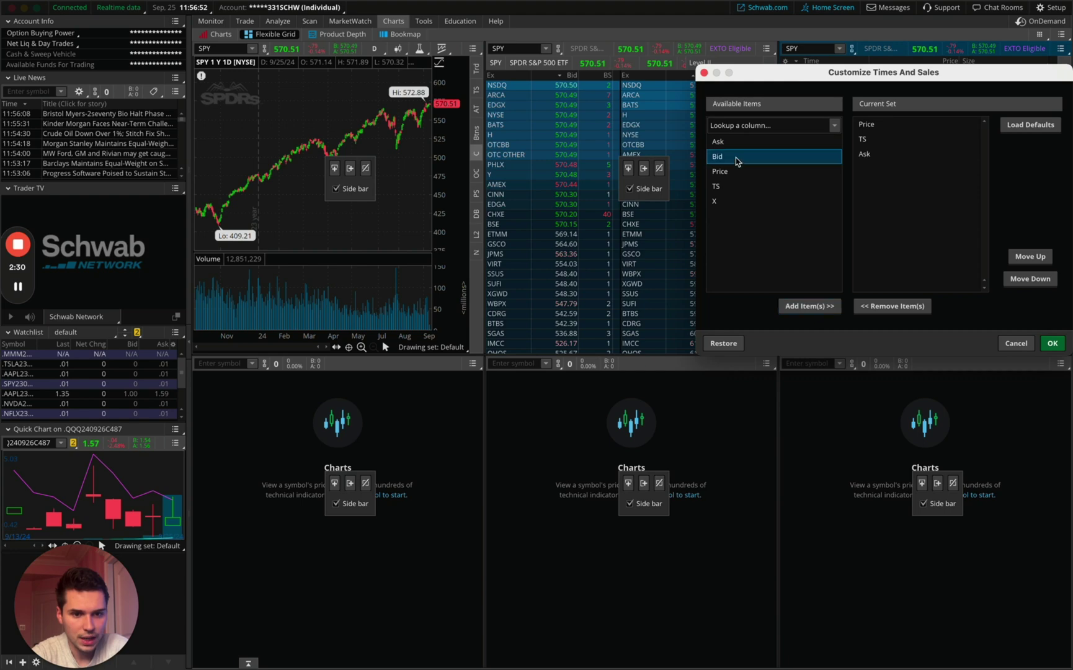
click(793, 304)
key(Return)
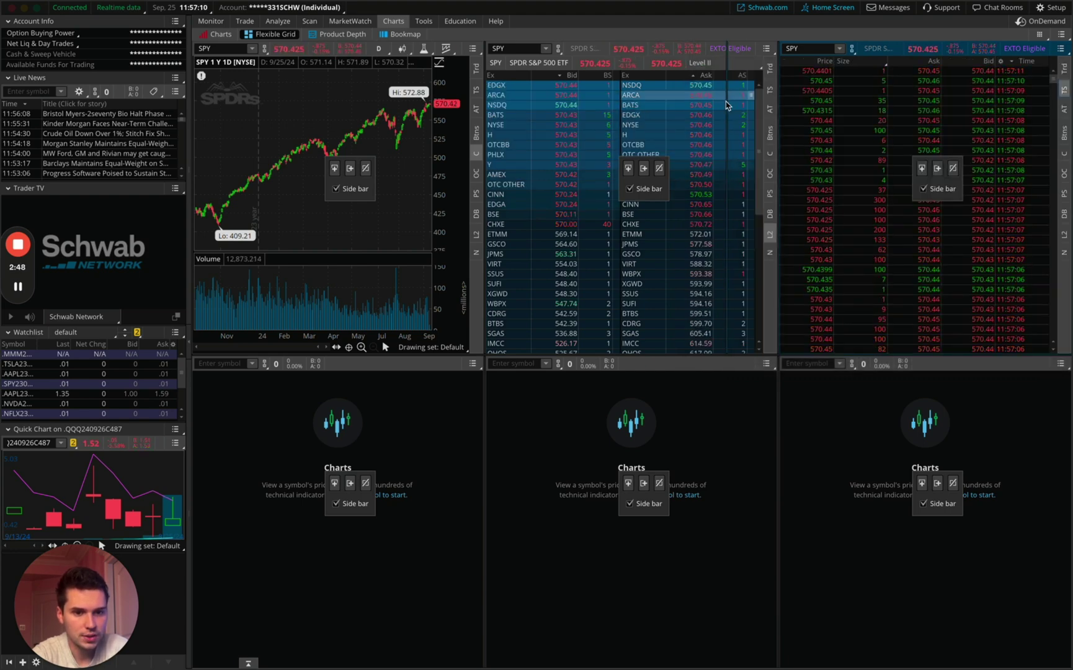
Step: Widen the Time and Sales cell and reorder its columns to Bid, Ask, Price, Size, Time
drag(727, 105, 726, 105)
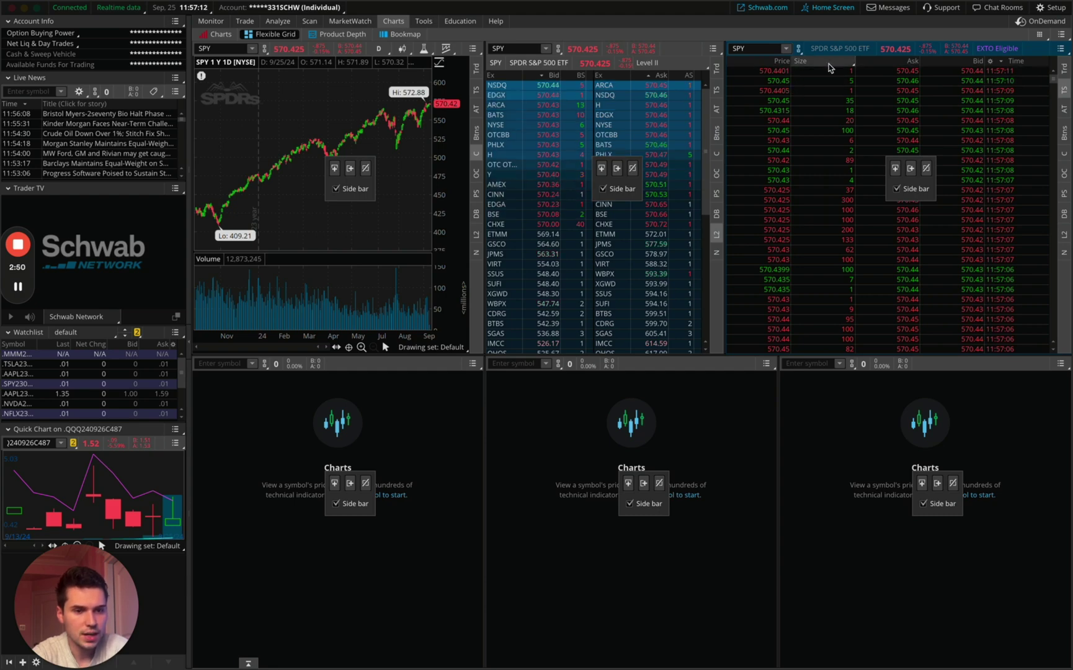
drag(830, 61, 986, 62)
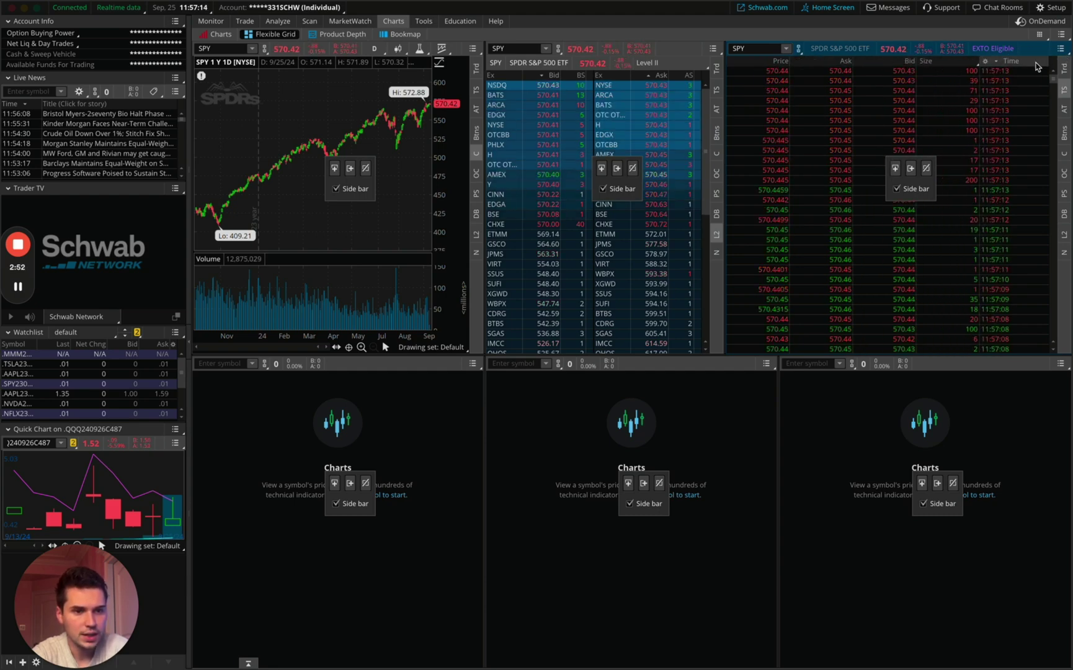
click(985, 62)
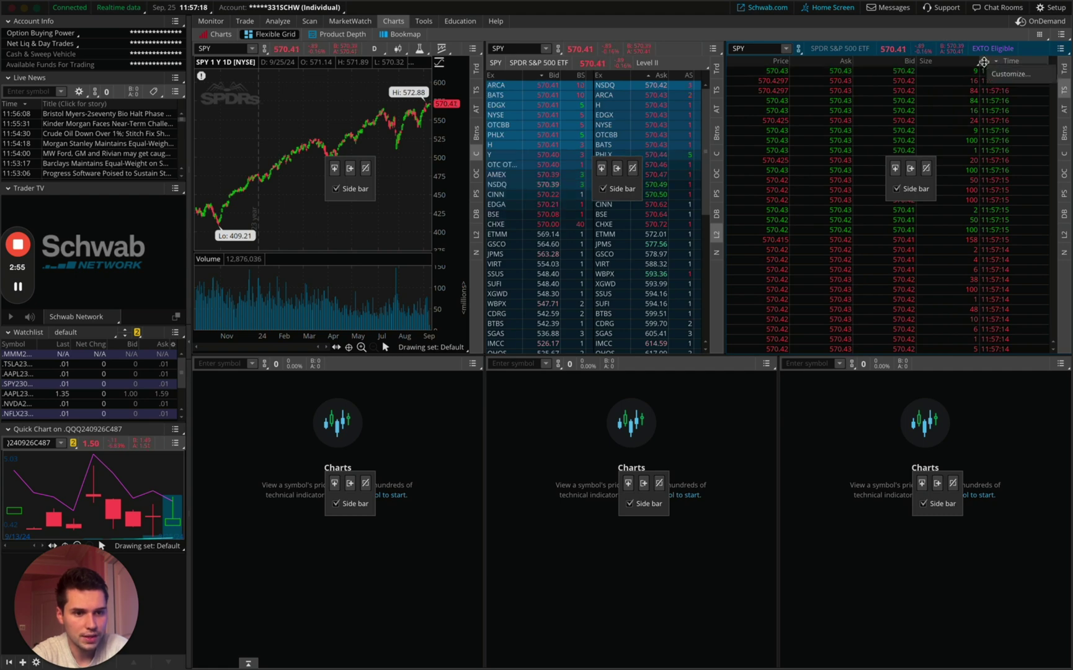
click(1026, 62)
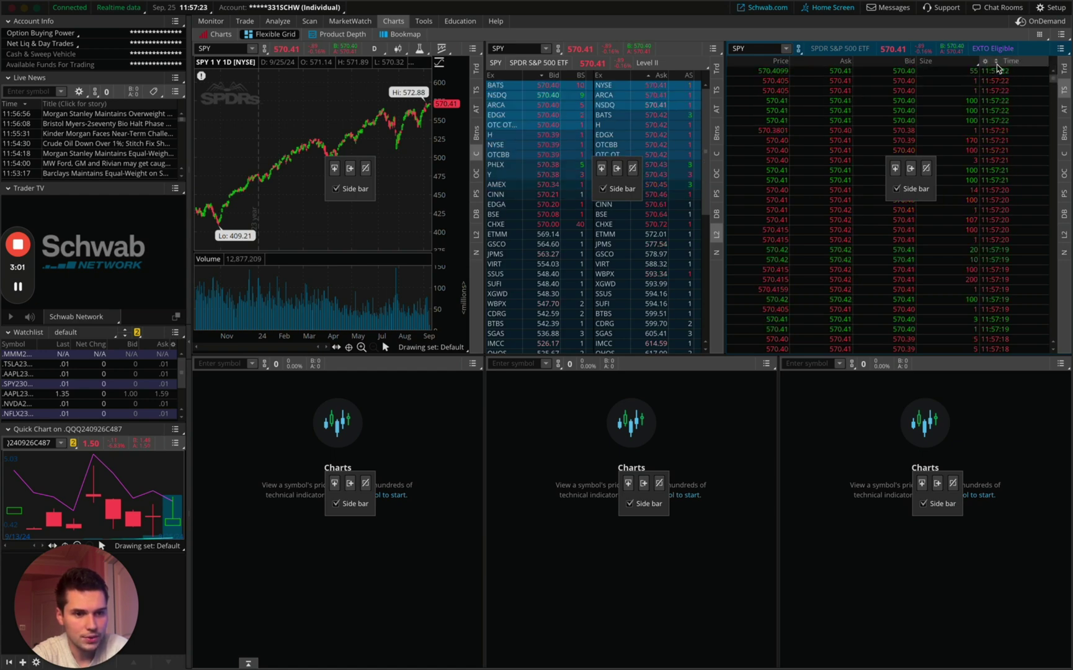
mouse_move(983, 64)
mouse_down()
mouse_move(933, 64)
mouse_move(992, 62)
mouse_up()
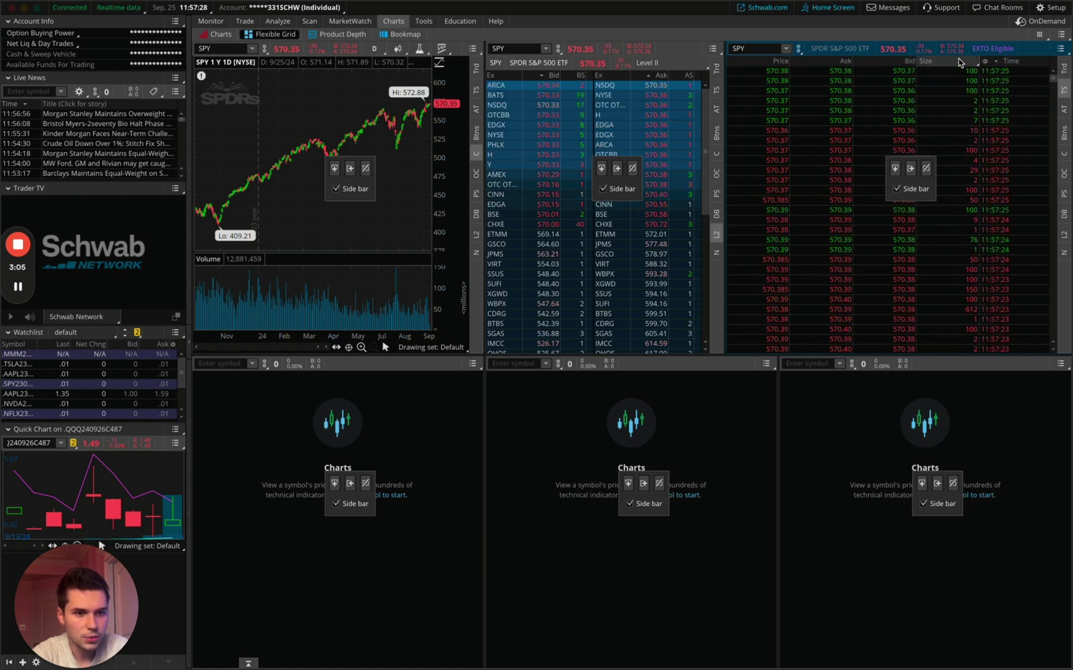
click(985, 61)
click(960, 62)
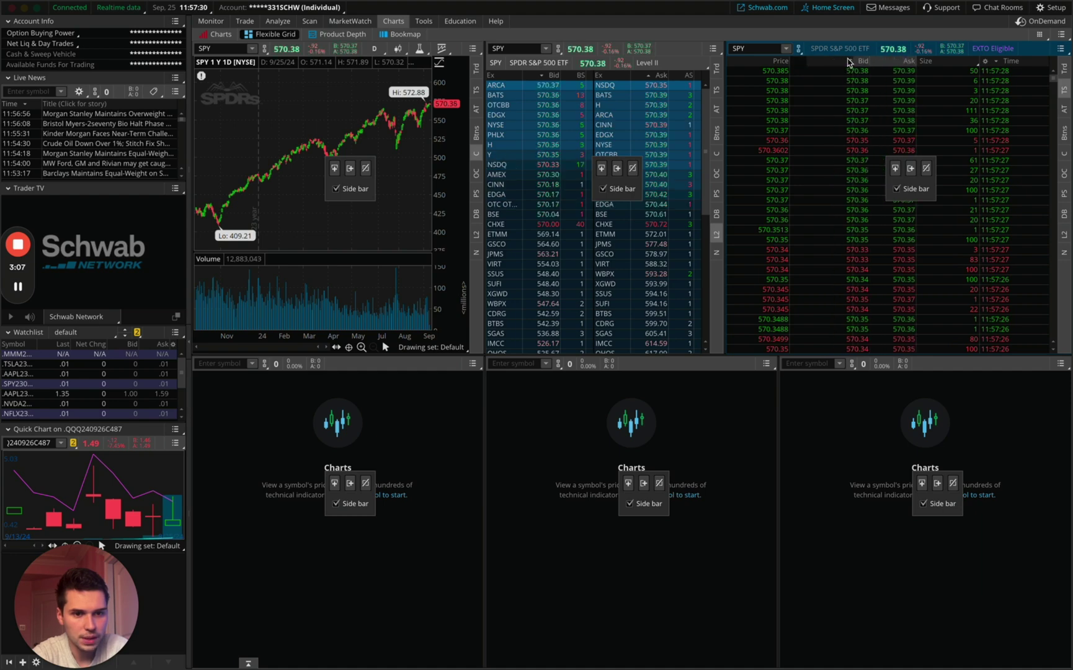
mouse_move(893, 61)
mouse_down()
mouse_move(775, 60)
mouse_move(909, 61)
mouse_up()
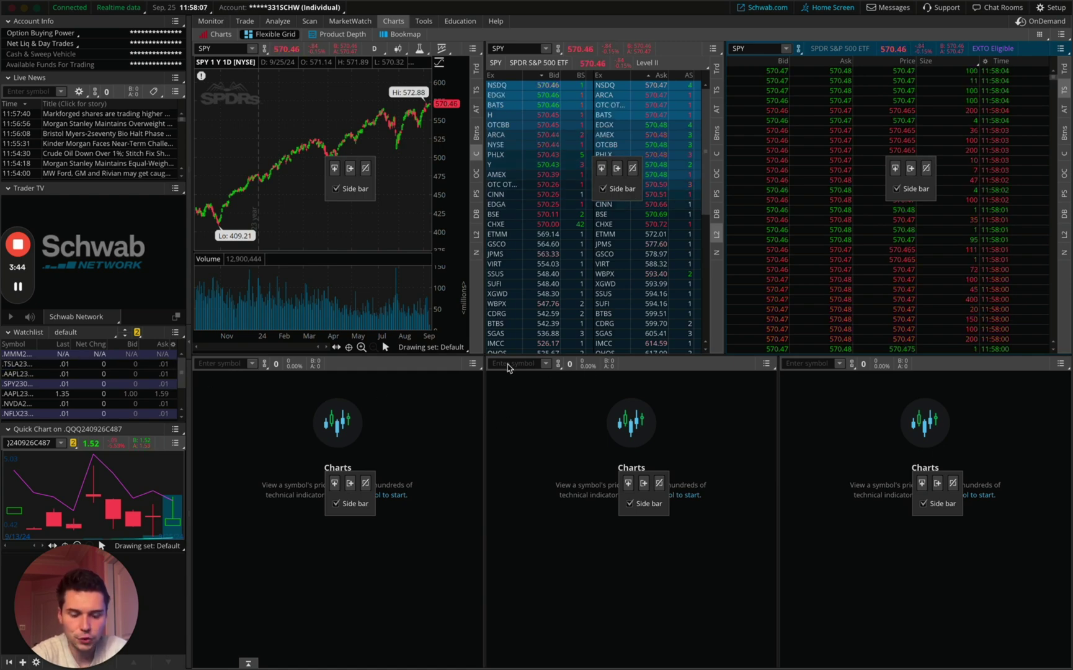
Step: Load SPY in the first cell of the grid's lower row and switch it to the Active Trader ladder
text(SPY)
key(Return)
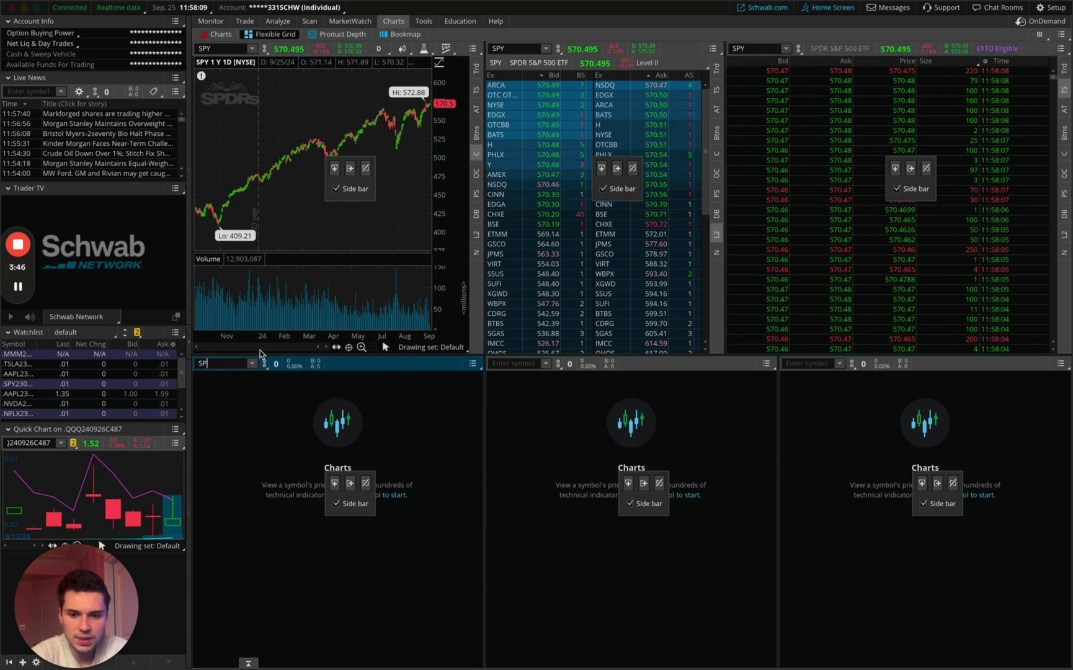
click(478, 464)
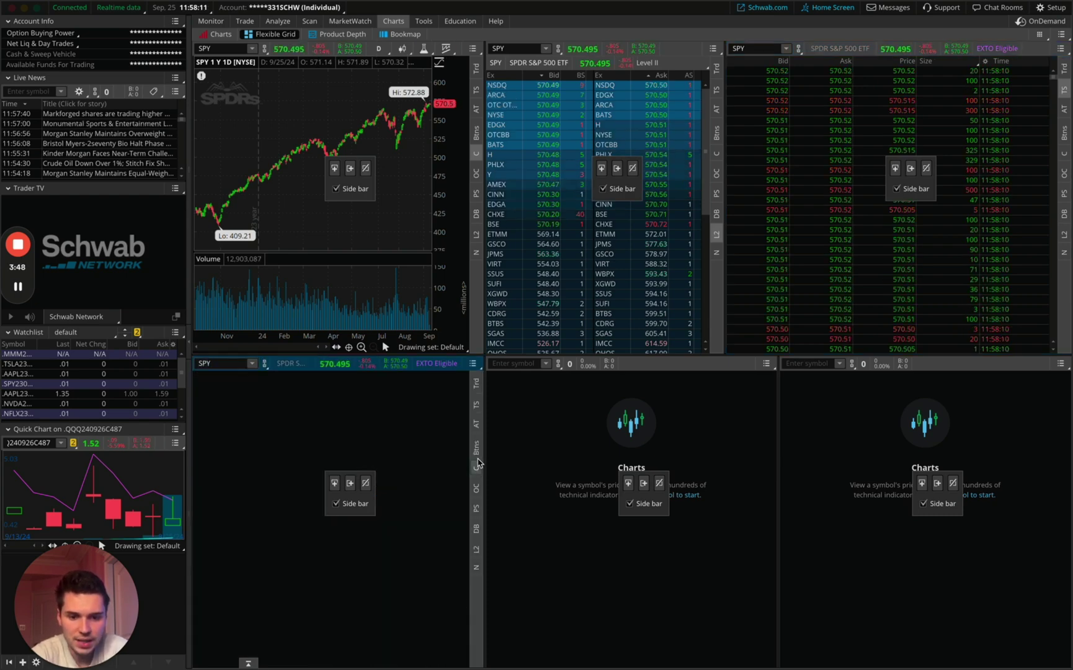
Step: Load SPY in the second cell of the lower row and display its Active Trader ladder
click(514, 365)
text(SP)
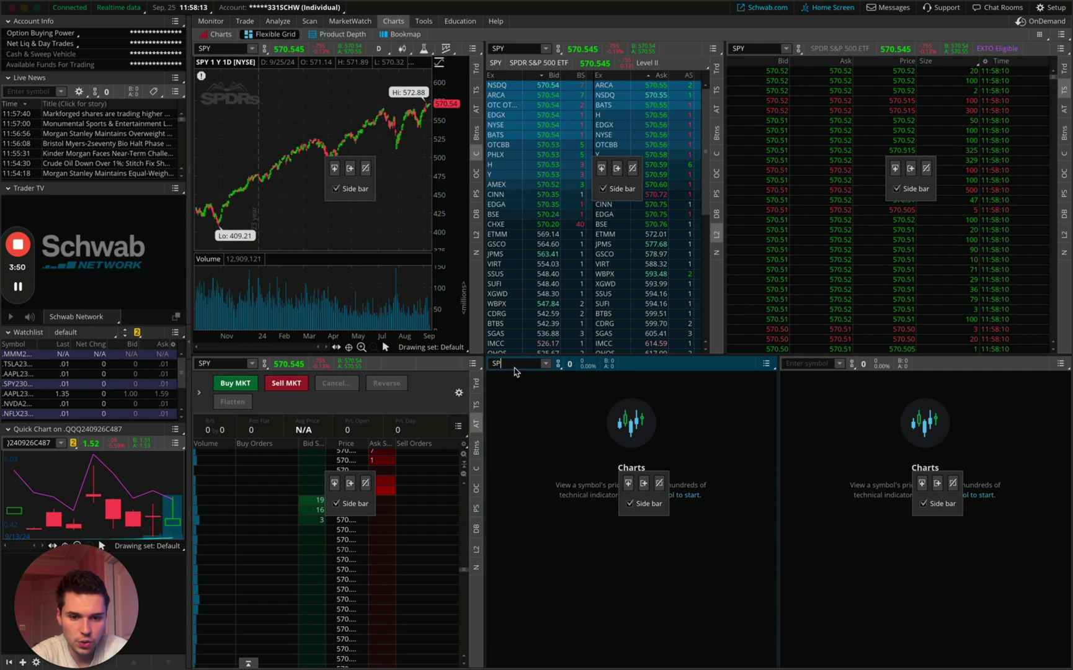
text(Y)
key(Return)
click(771, 427)
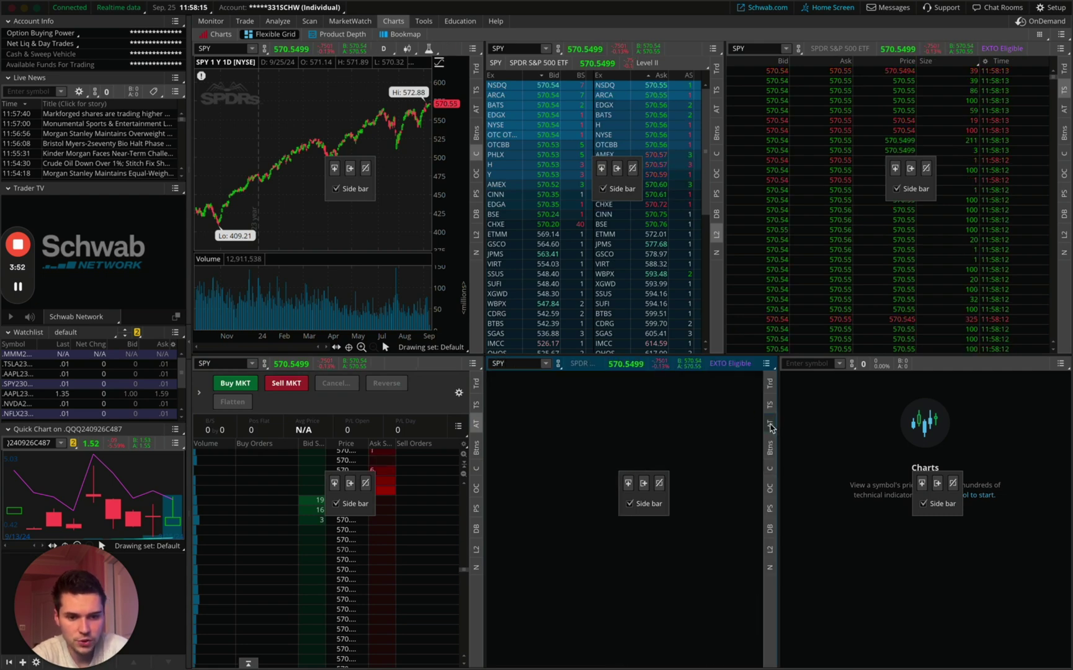
Step: Load a SPY chart in the third cell of the grid's lower row
click(813, 364)
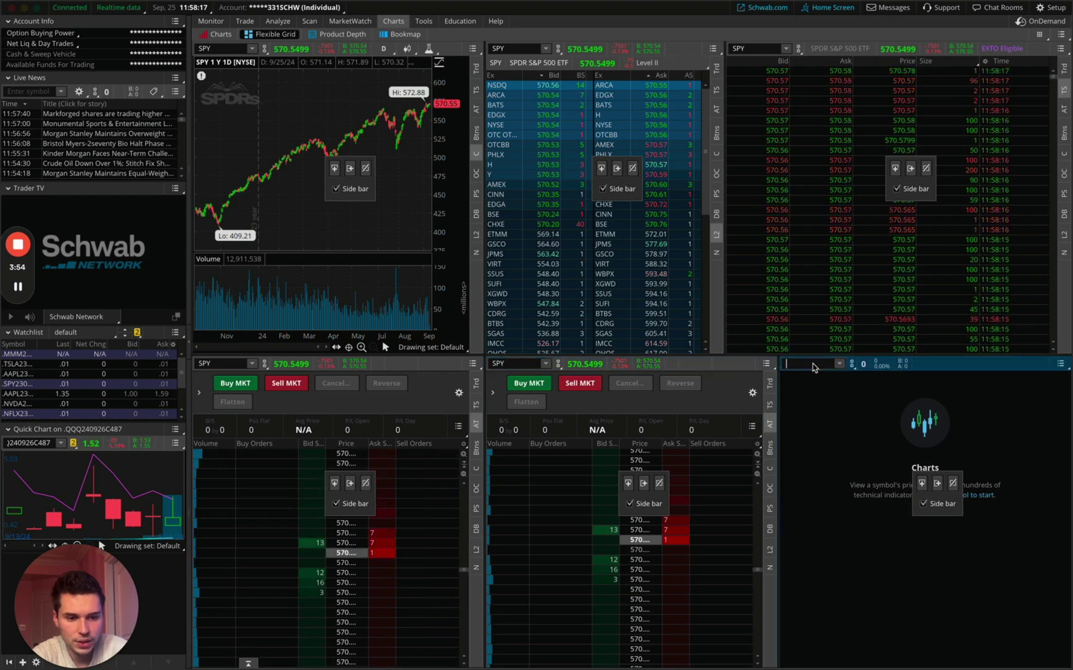
text(SPY)
key(Return)
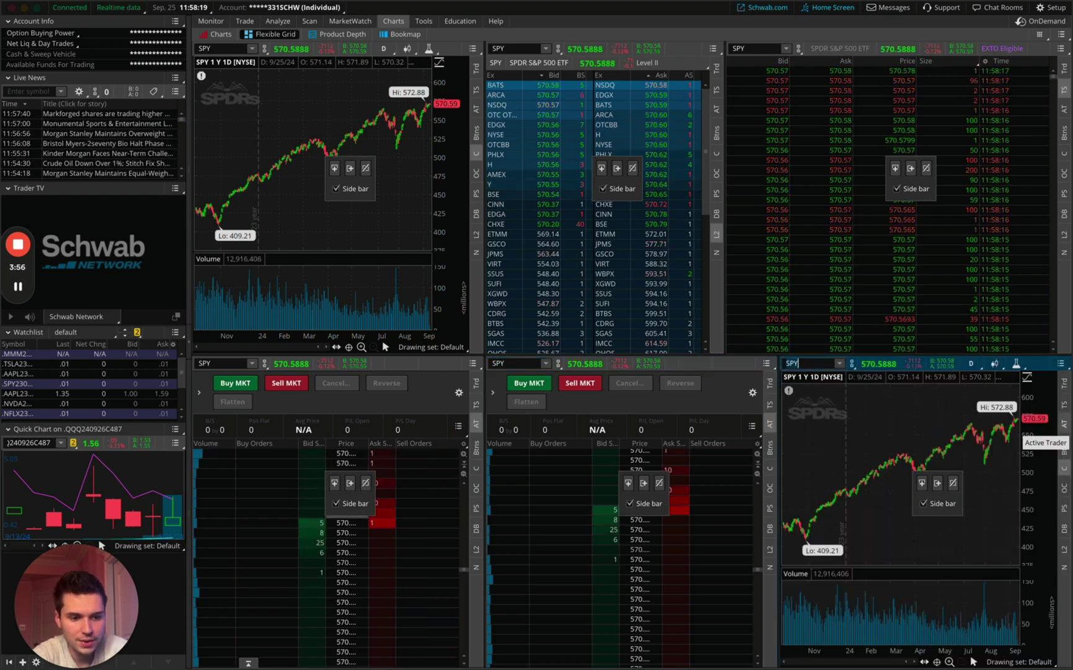
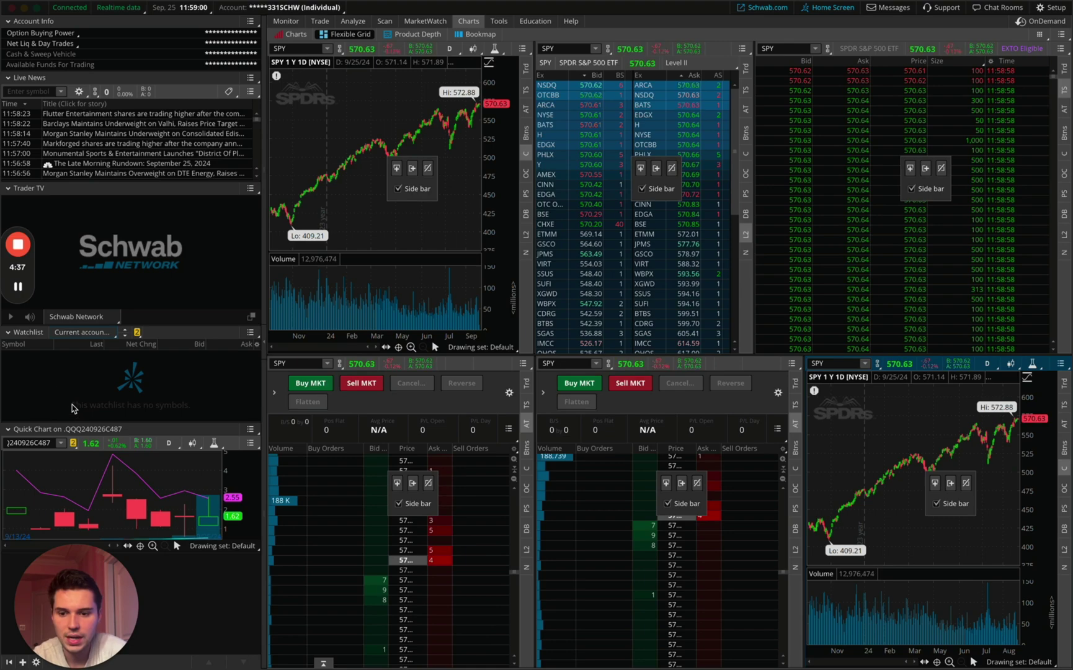
Step: Customize the current account positions watchlist by removing the Net Change, Bid and Ask columns
click(257, 345)
click(282, 357)
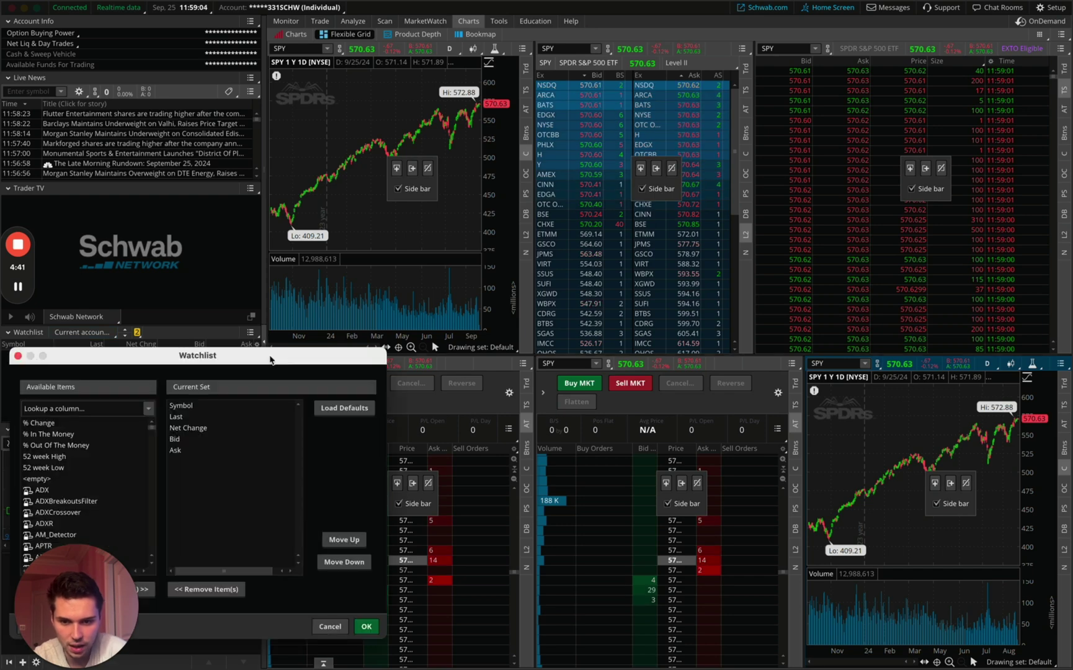
drag(167, 351, 364, 251)
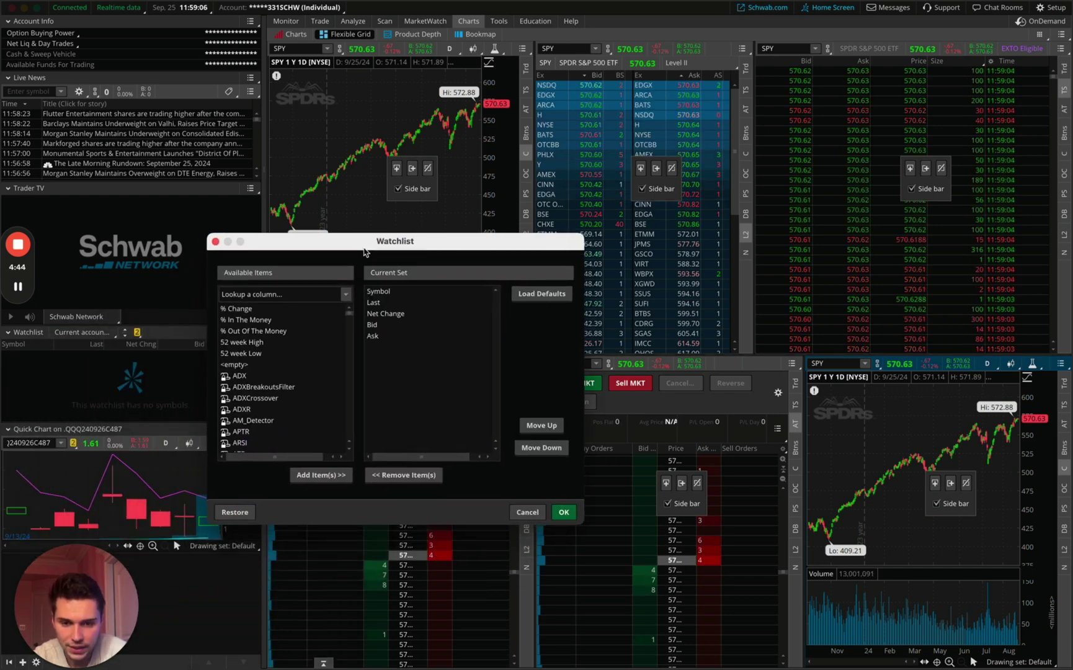
click(401, 316)
click(402, 475)
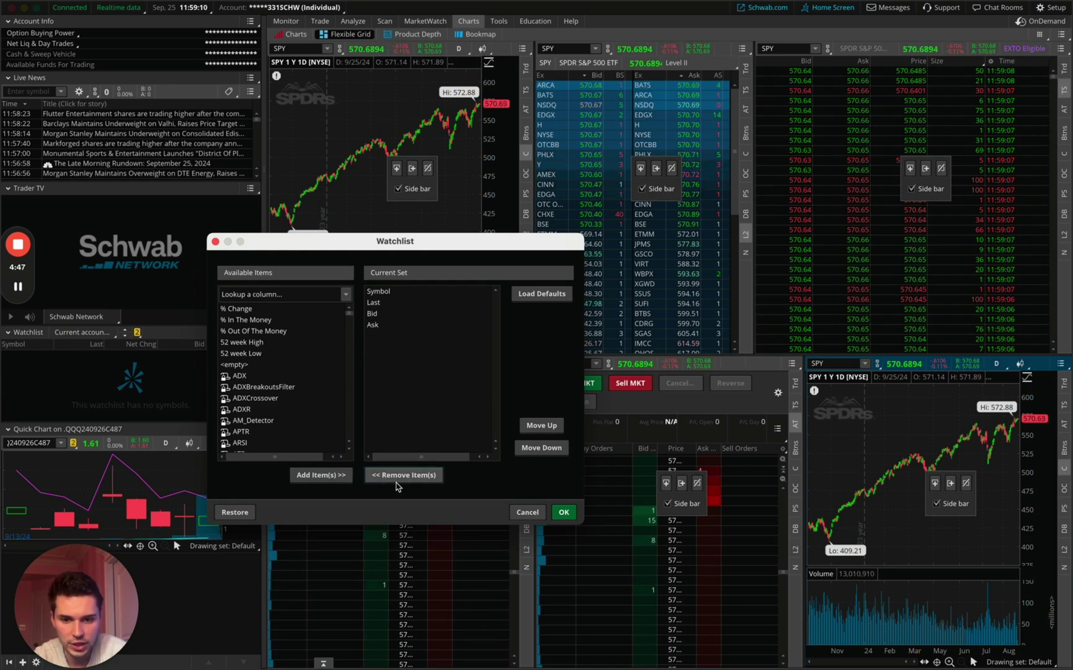
drag(389, 313, 388, 323)
click(402, 476)
Step: Add the P/L Day, P/L Open and P/L Percent columns to the positions watchlist and move P/L Day to the end
text(p/l)
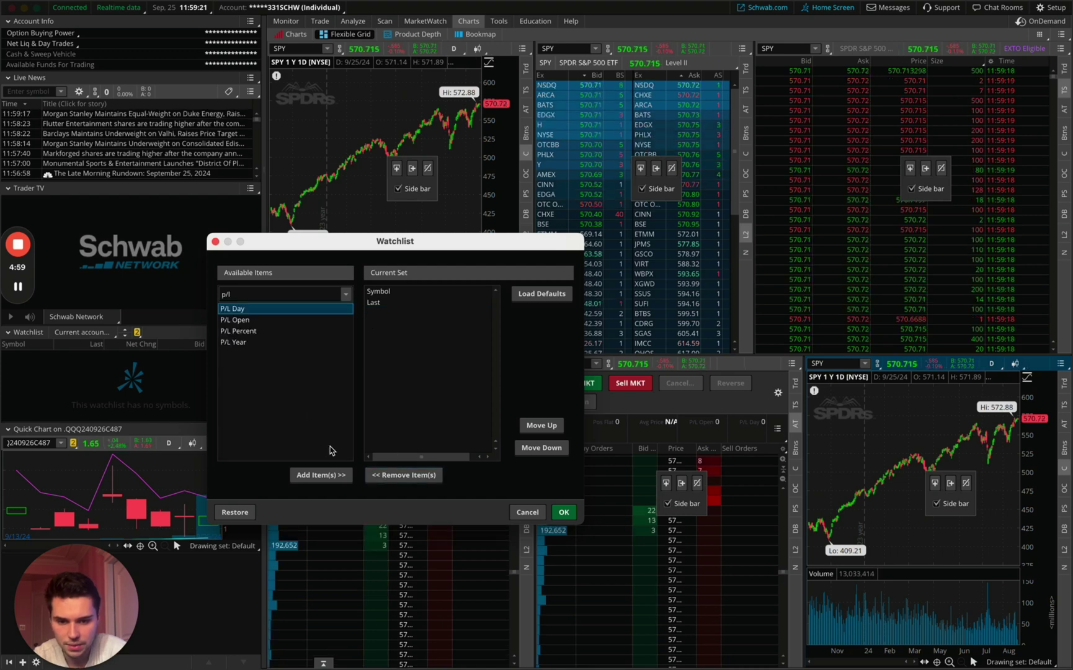
click(322, 476)
click(238, 320)
click(315, 475)
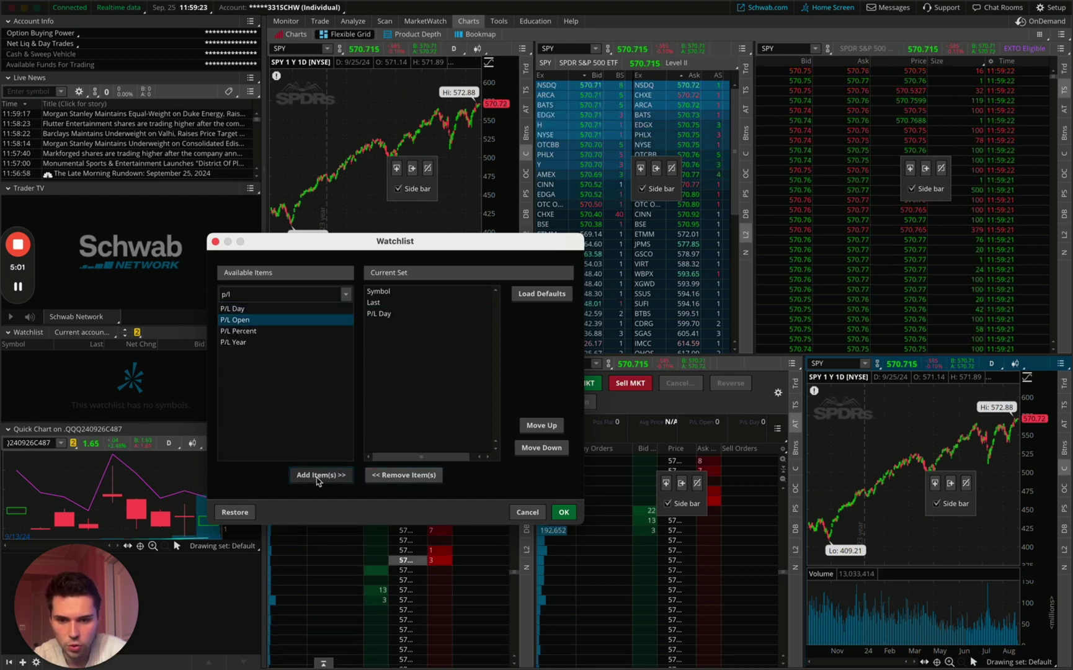
click(247, 332)
click(321, 475)
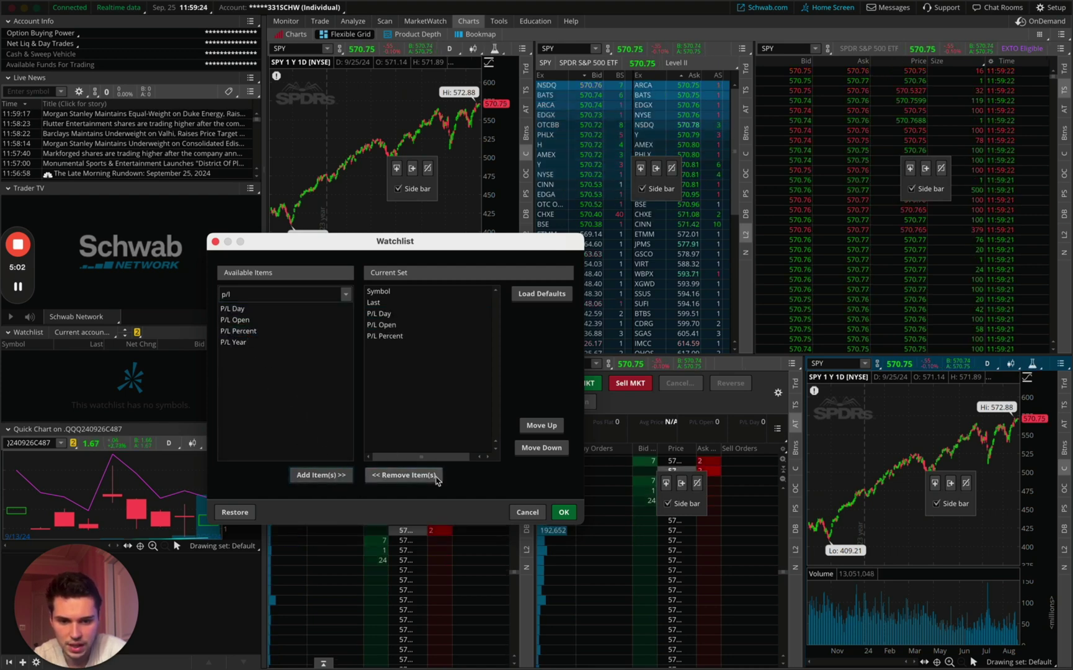
click(564, 512)
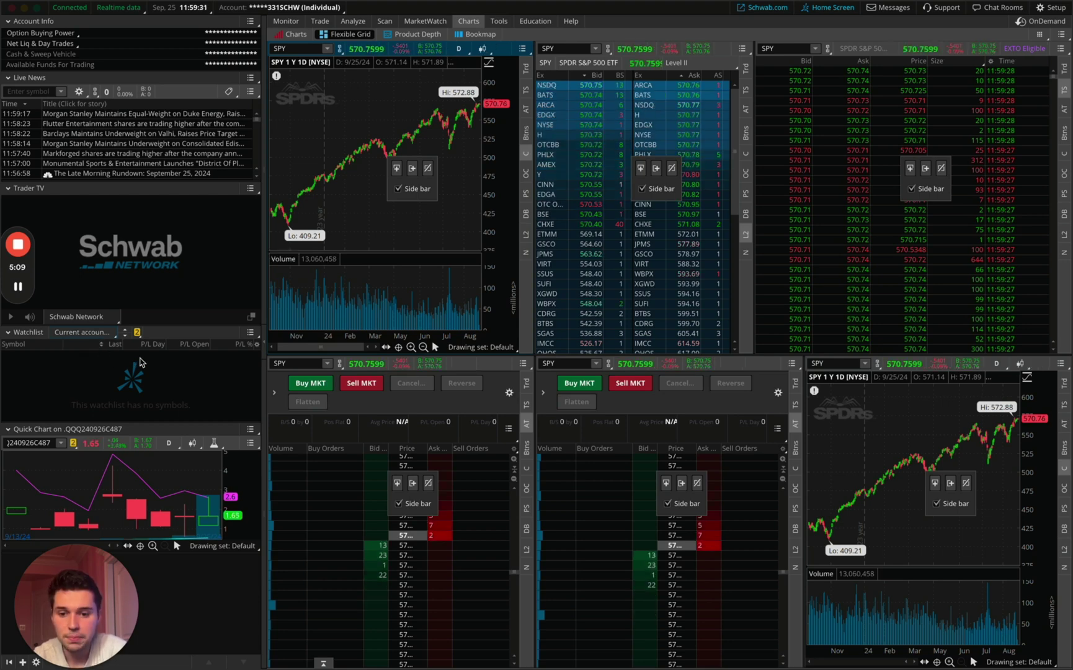
drag(152, 344, 246, 351)
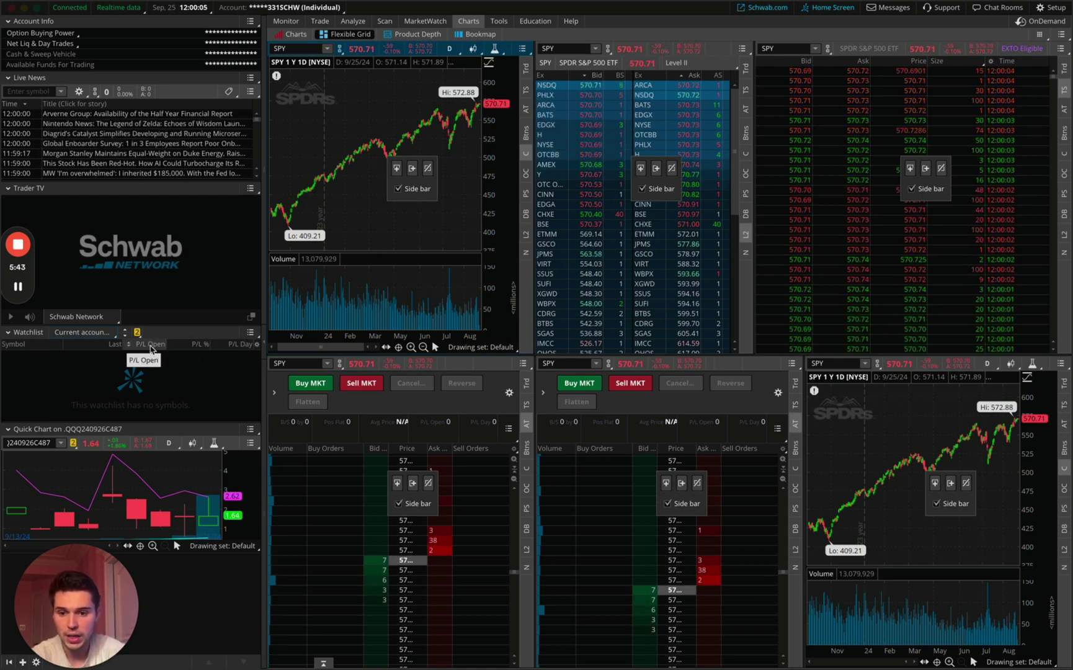
mouse_move(18, 291)
click(18, 379)
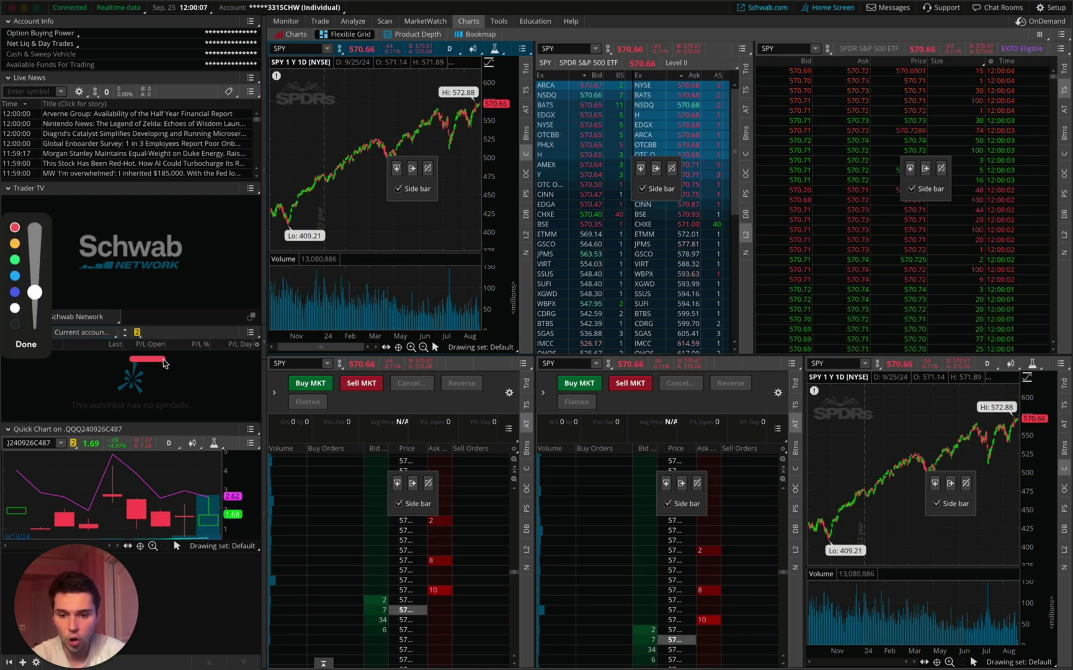
drag(228, 358, 238, 358)
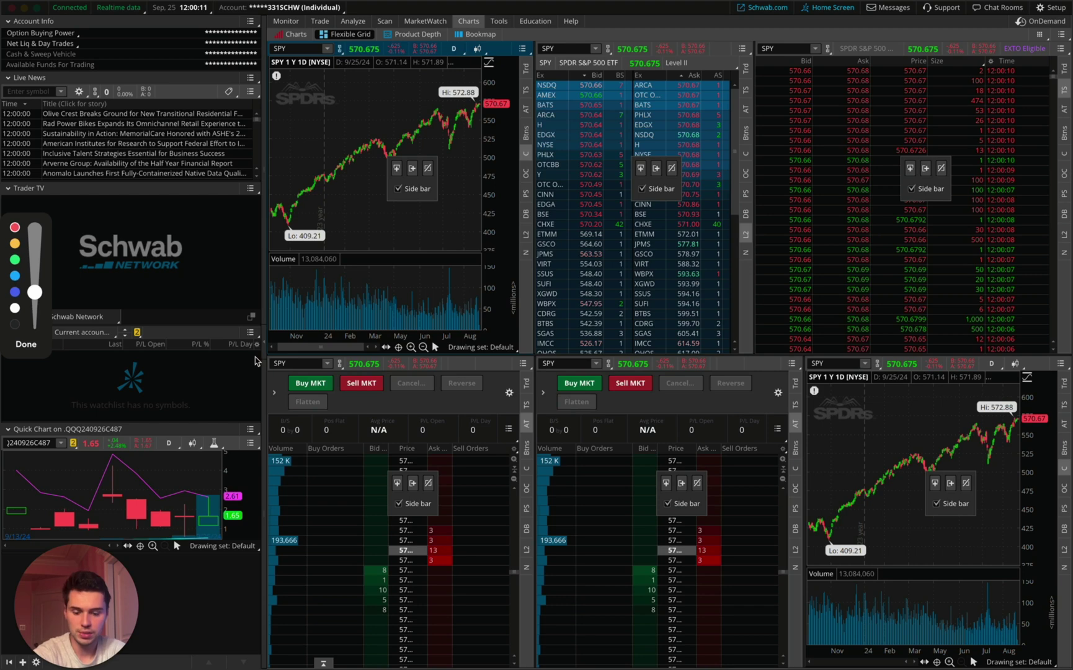
click(26, 343)
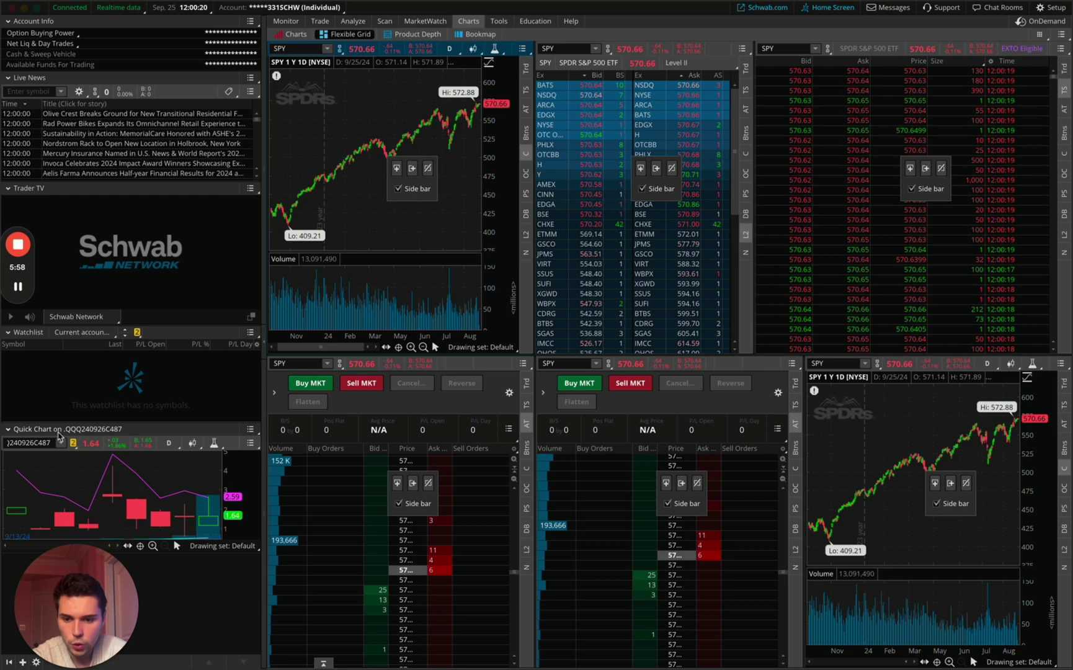
Step: Remove the Quick Chart and Trader TV gadgets from the sidebar
click(250, 429)
click(255, 483)
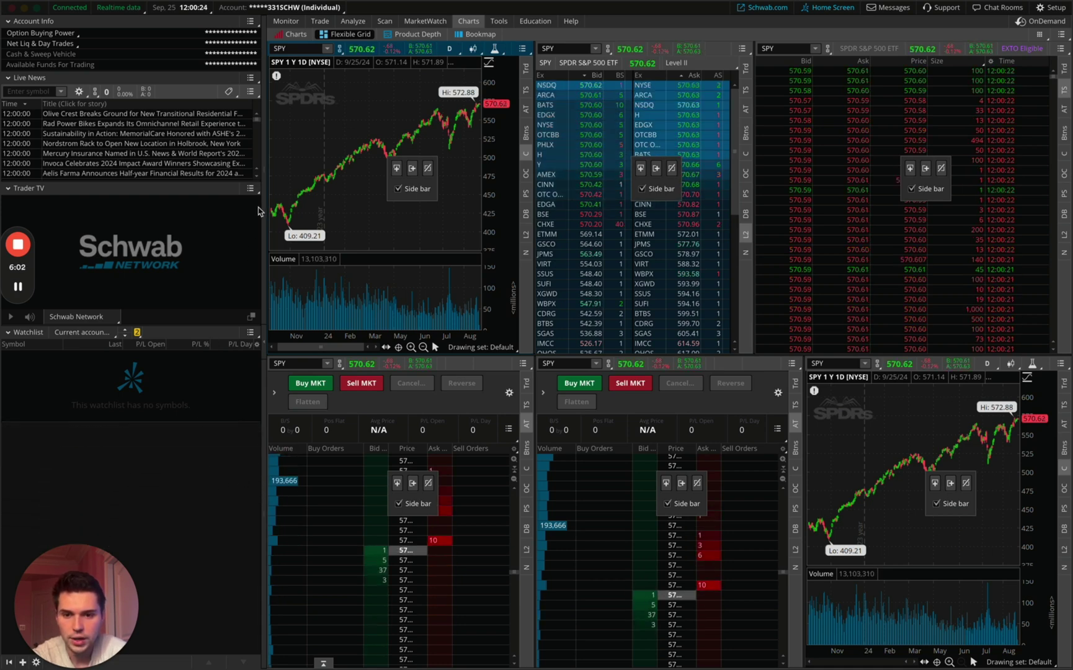
click(250, 189)
click(248, 235)
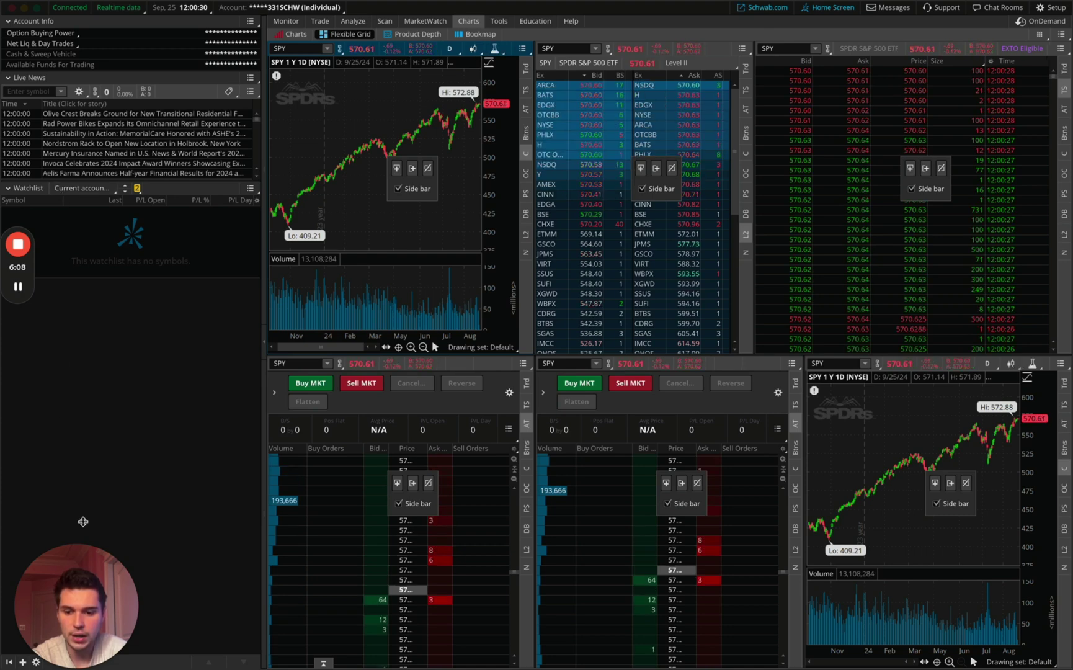
Step: Add a second Watchlist gadget to the sidebar
mouse_move(22, 663)
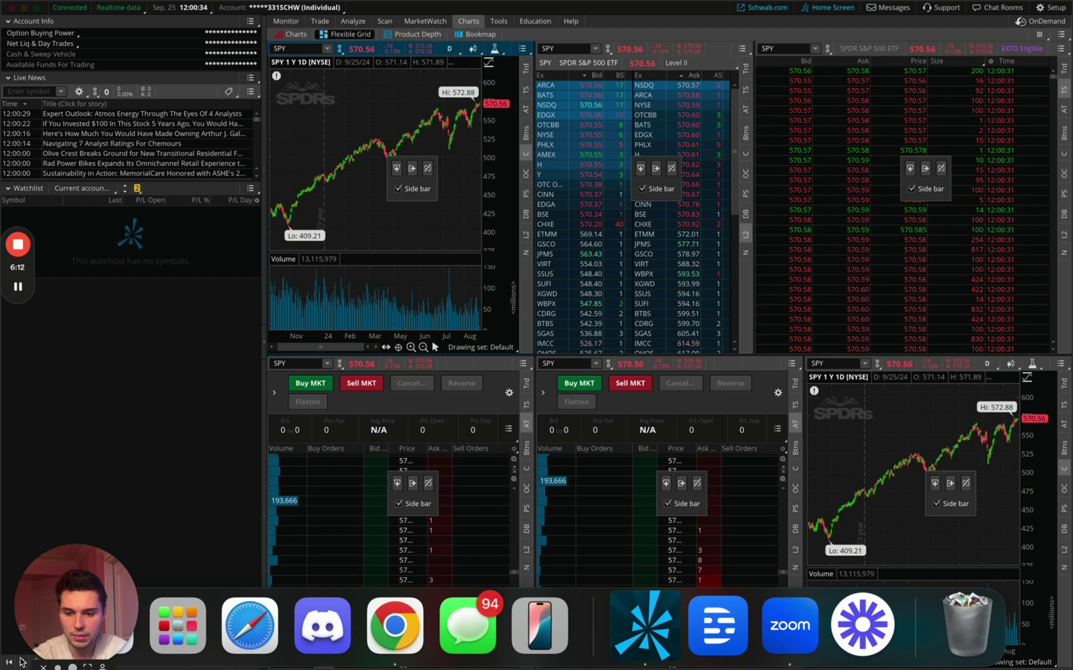
click(23, 661)
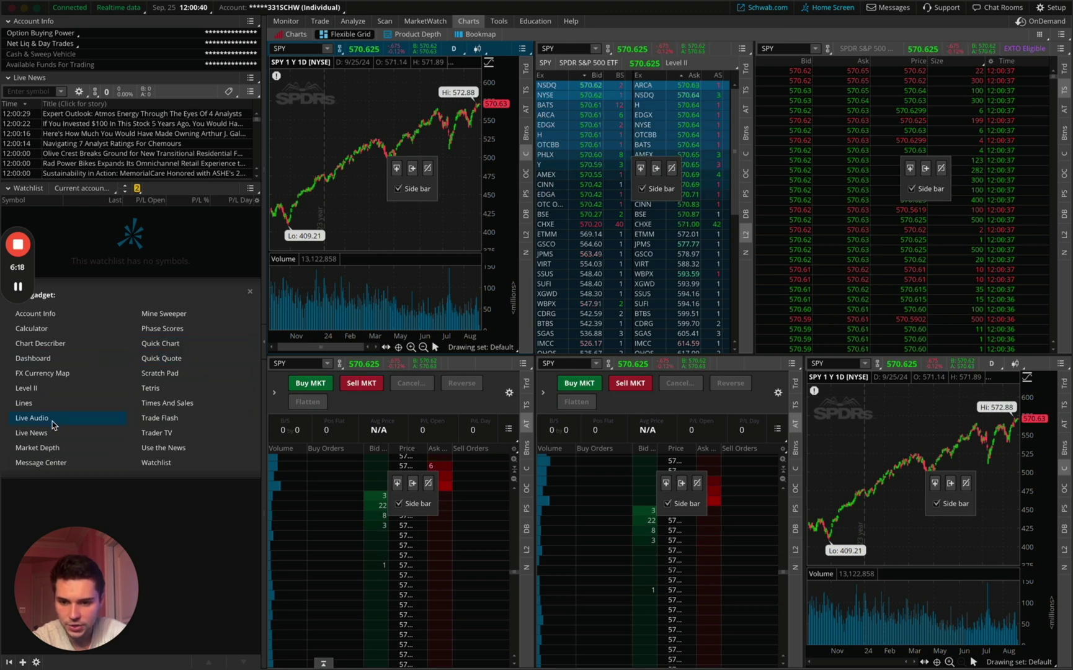
click(155, 463)
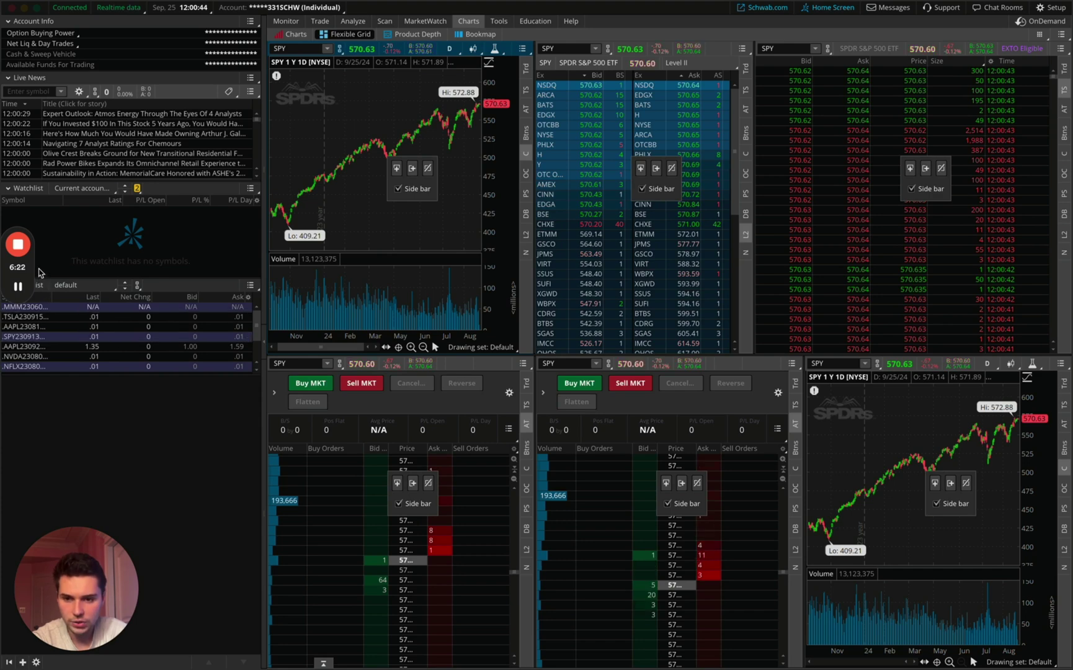
Step: Set the new watchlist gadget to show the personal list Contract Watchlist
drag(26, 268, 118, 197)
click(72, 285)
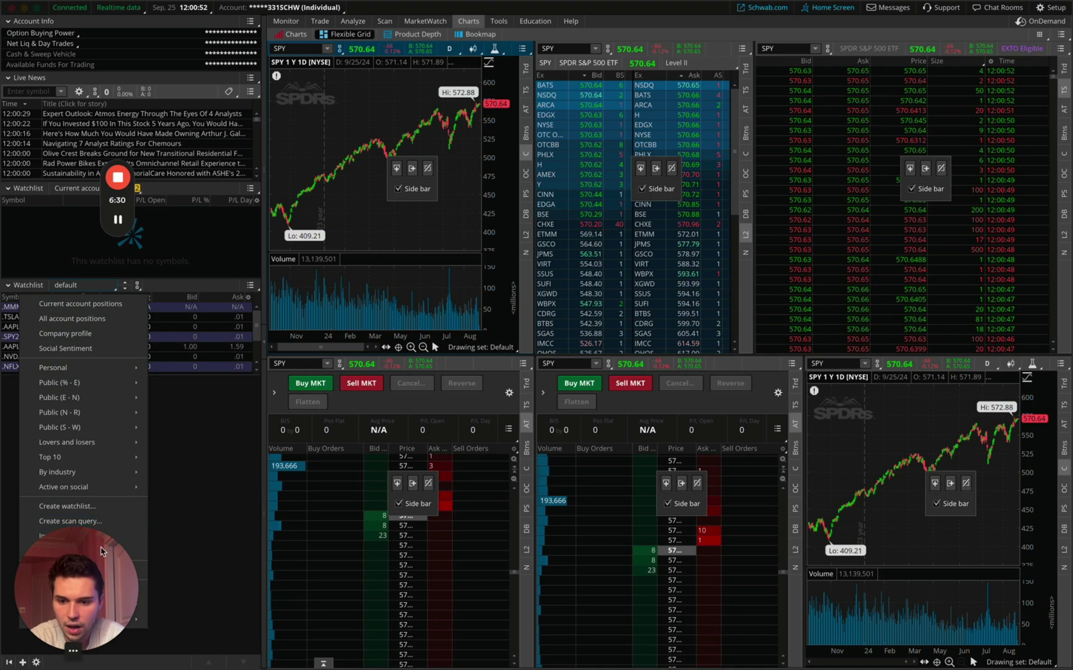
drag(94, 580, 234, 580)
click(82, 284)
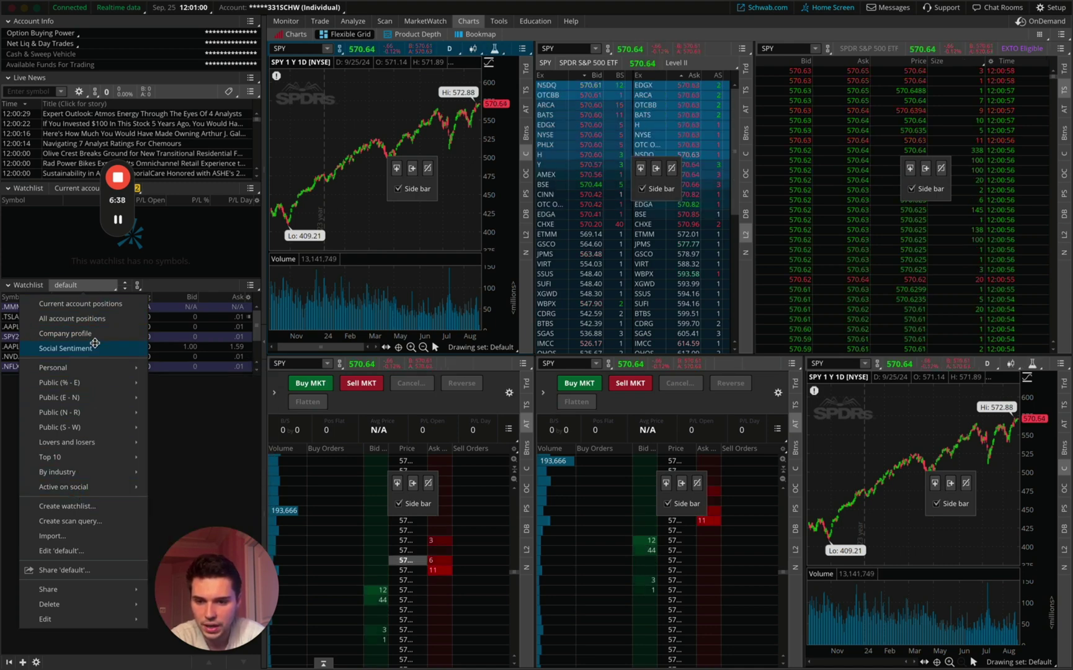
mouse_move(93, 367)
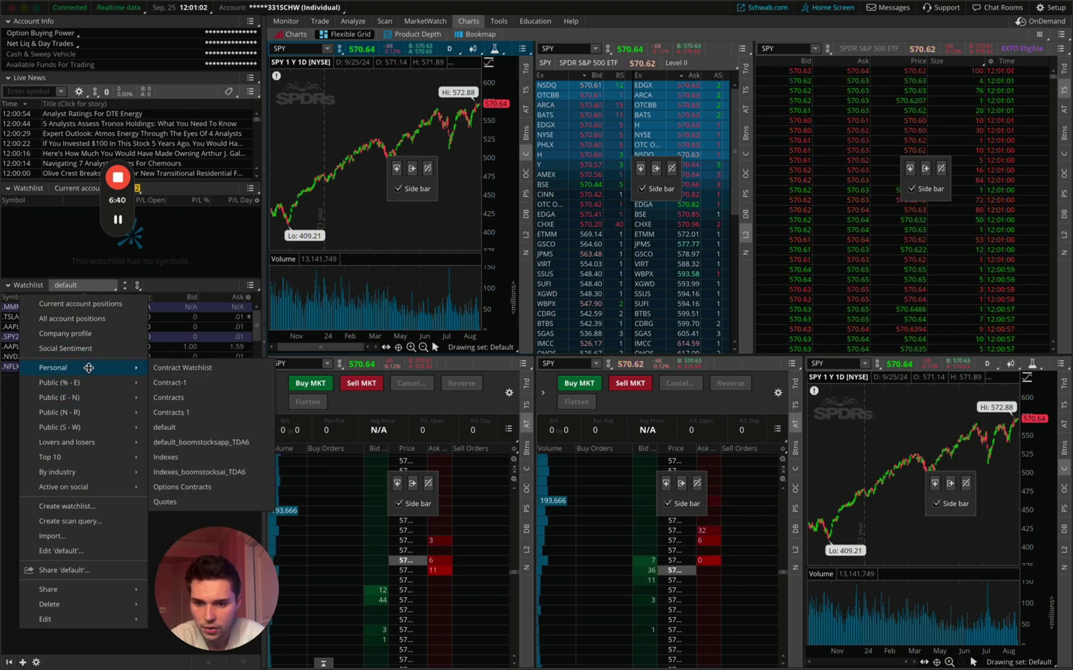
click(189, 368)
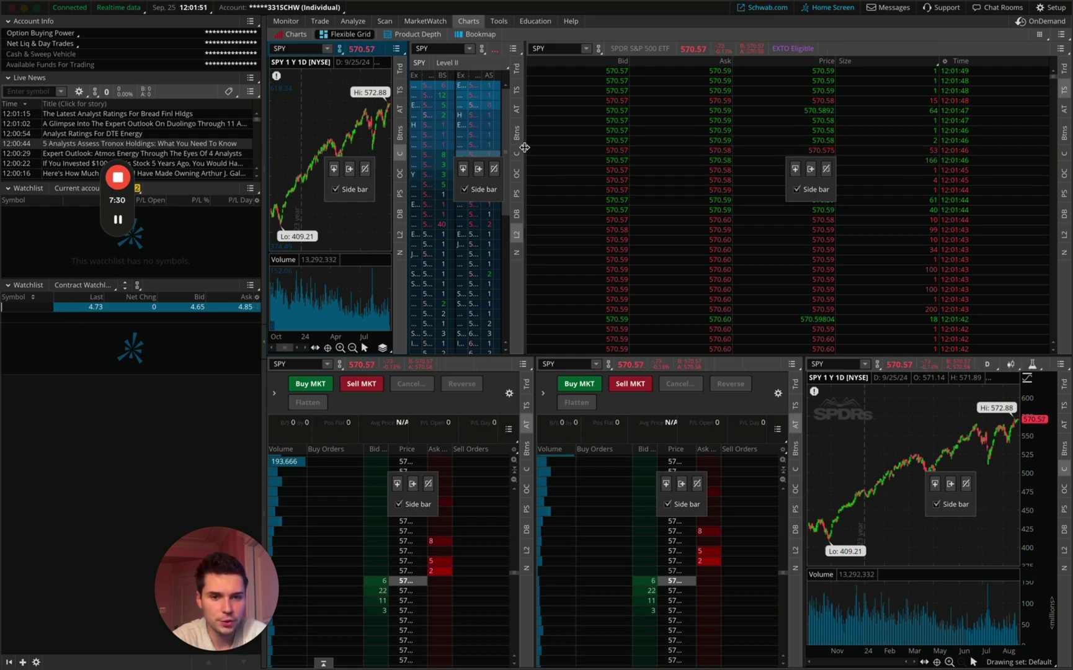
Step: Resize the upper-row cells, widening the chart and Level II and narrowing the Time and Sales cell
drag(525, 147, 890, 123)
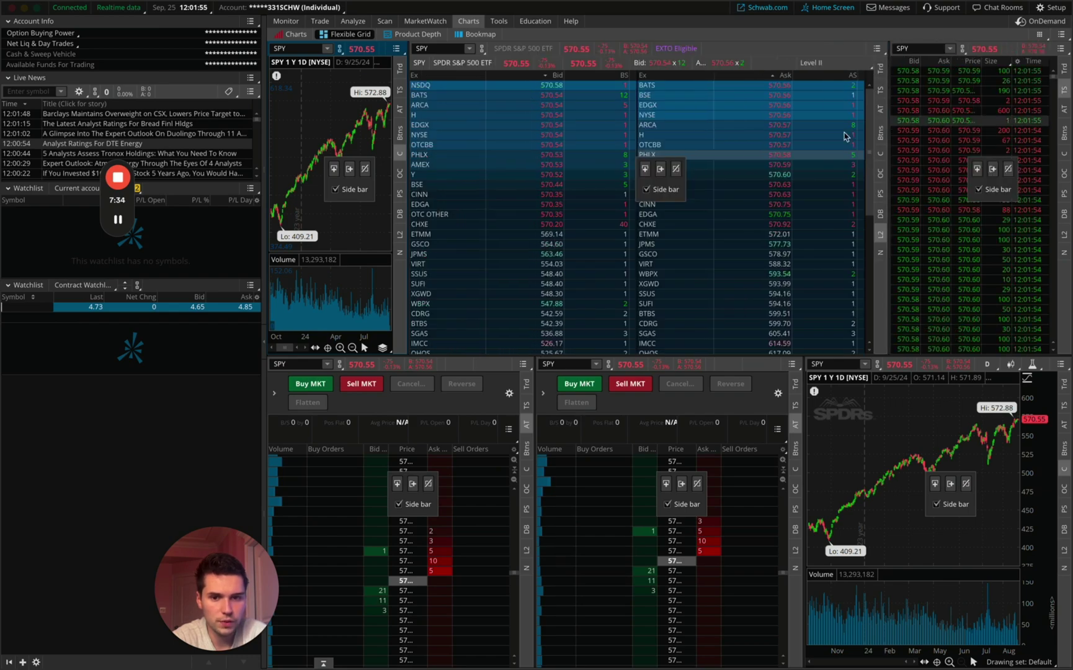
drag(410, 162, 574, 160)
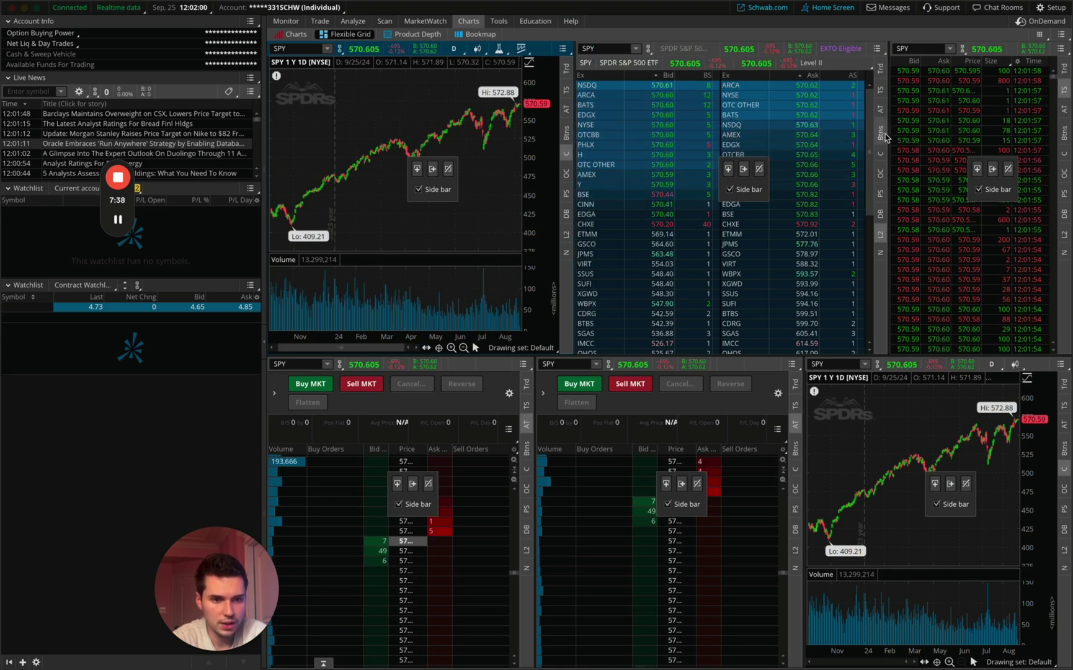
drag(889, 130, 847, 131)
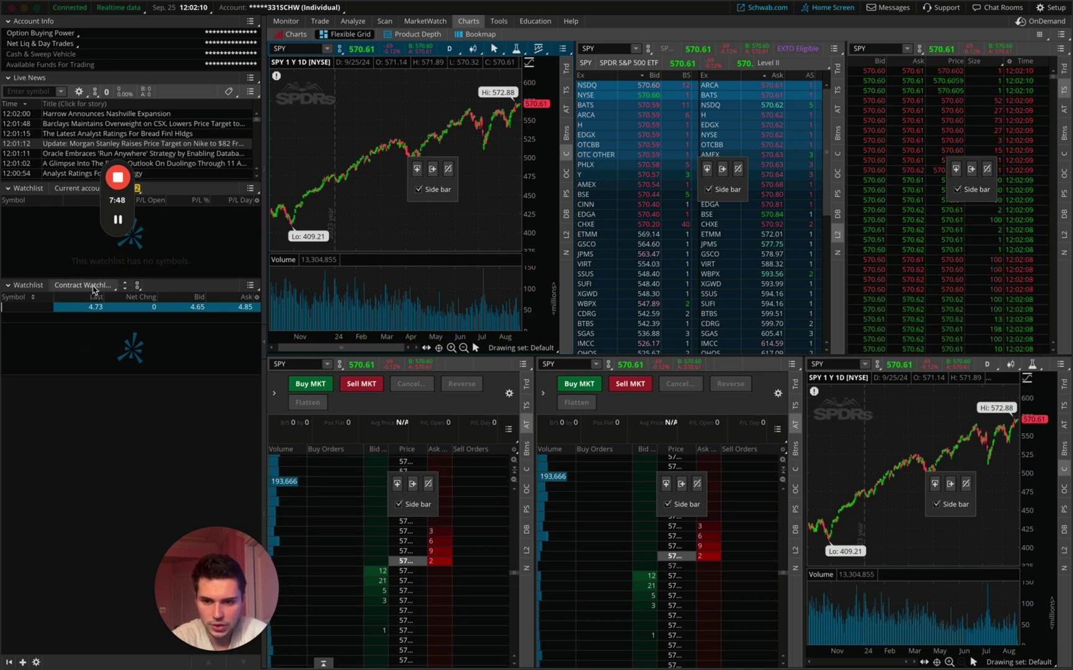
Step: Link the Contract Watchlist, the first lower-row Active Trader ladder and the lower-row chart to the Red symbol group
click(138, 286)
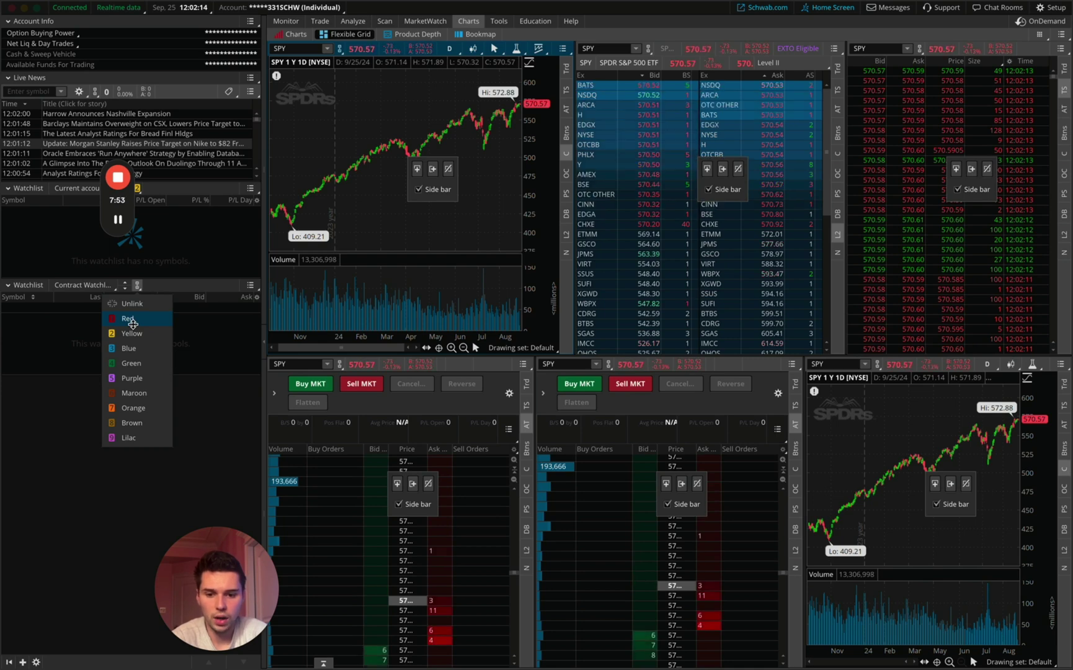
click(131, 318)
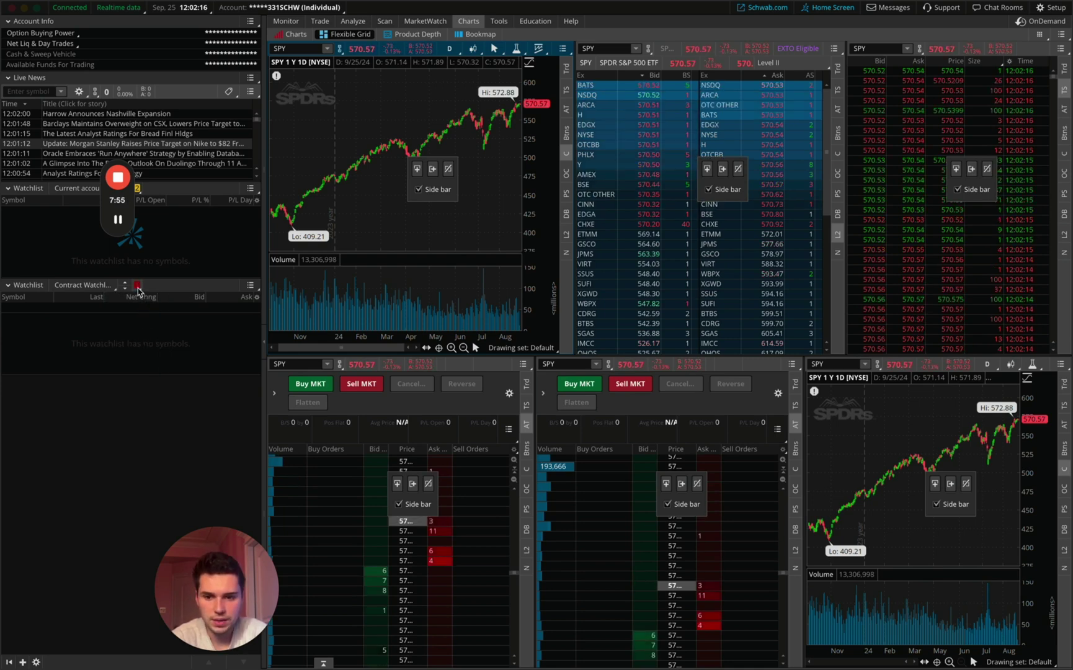
click(340, 363)
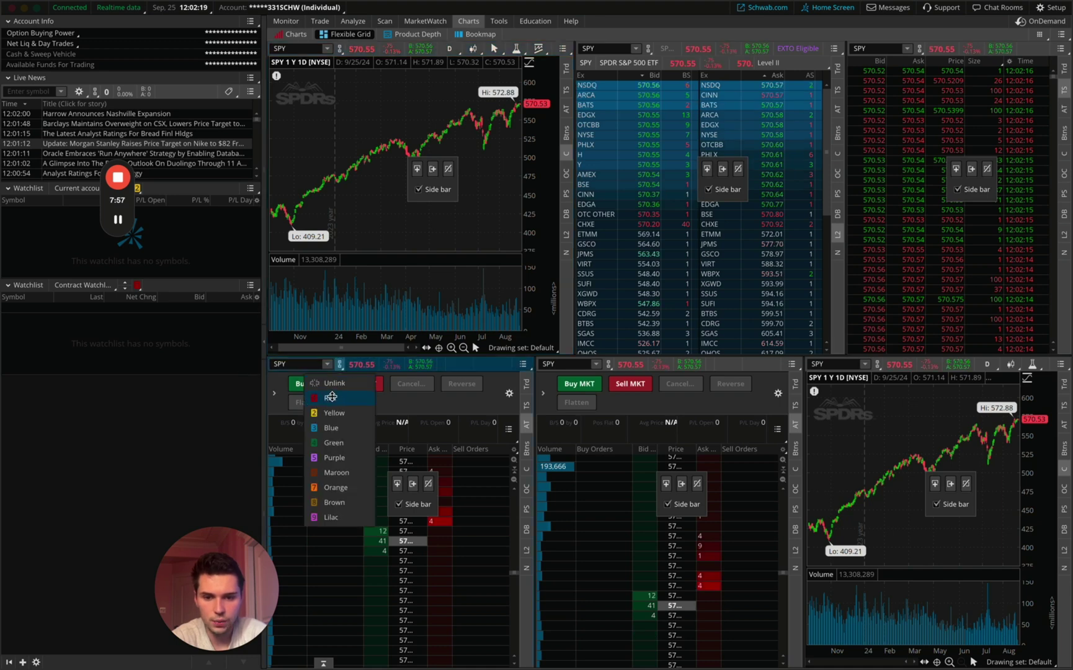
click(335, 397)
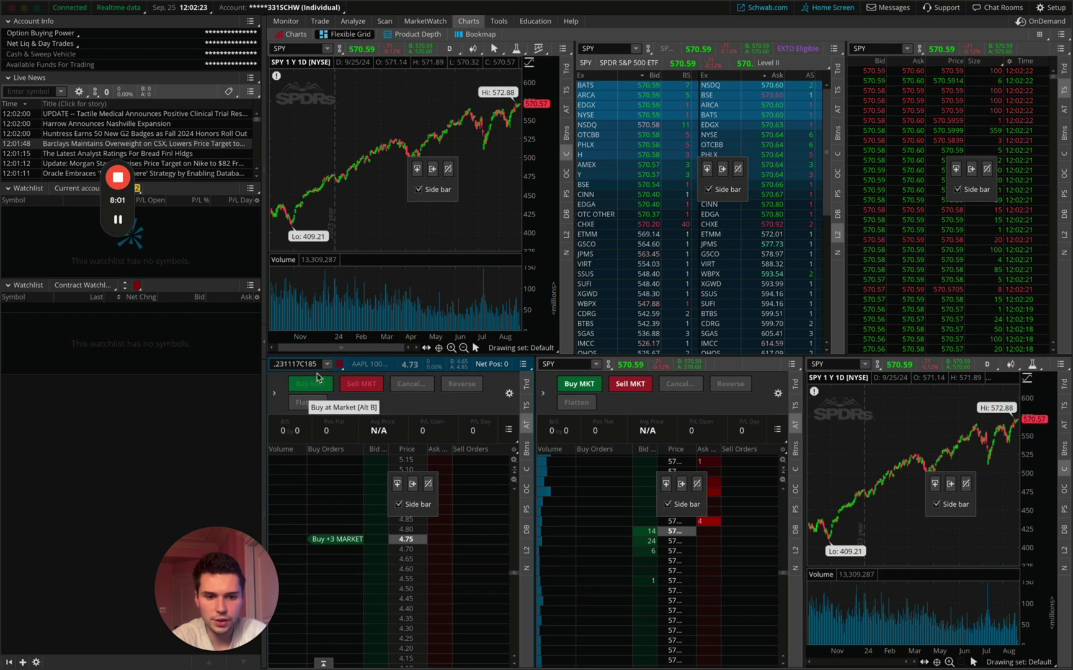
click(879, 365)
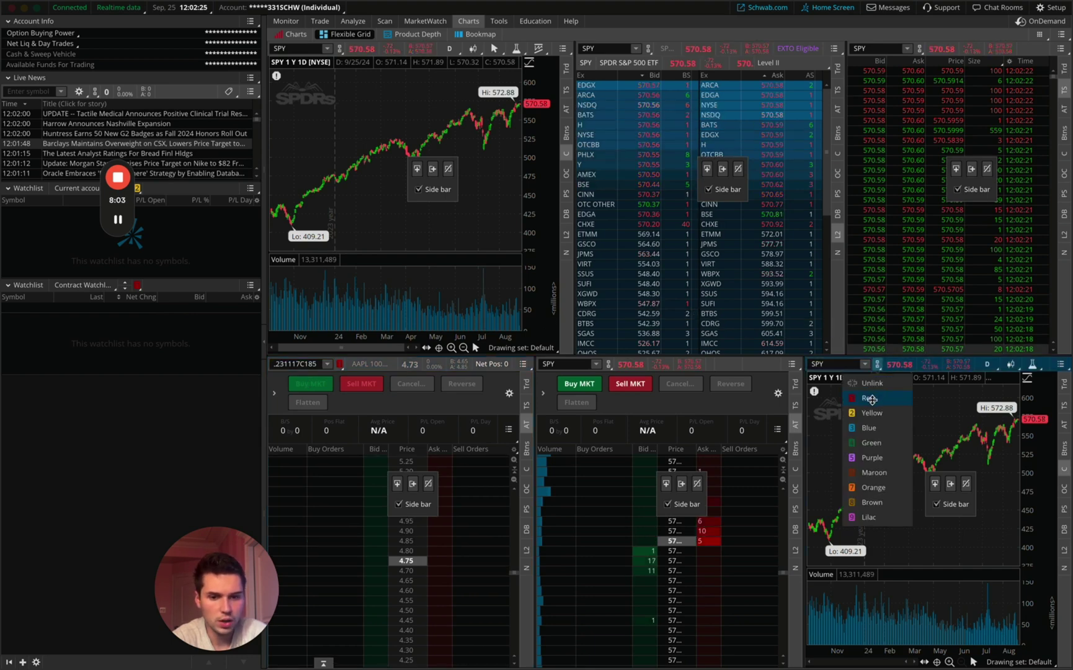
click(870, 398)
Step: Add SPY to the Contract Watchlist and select it to load it in the linked cells
click(21, 307)
text(SPY)
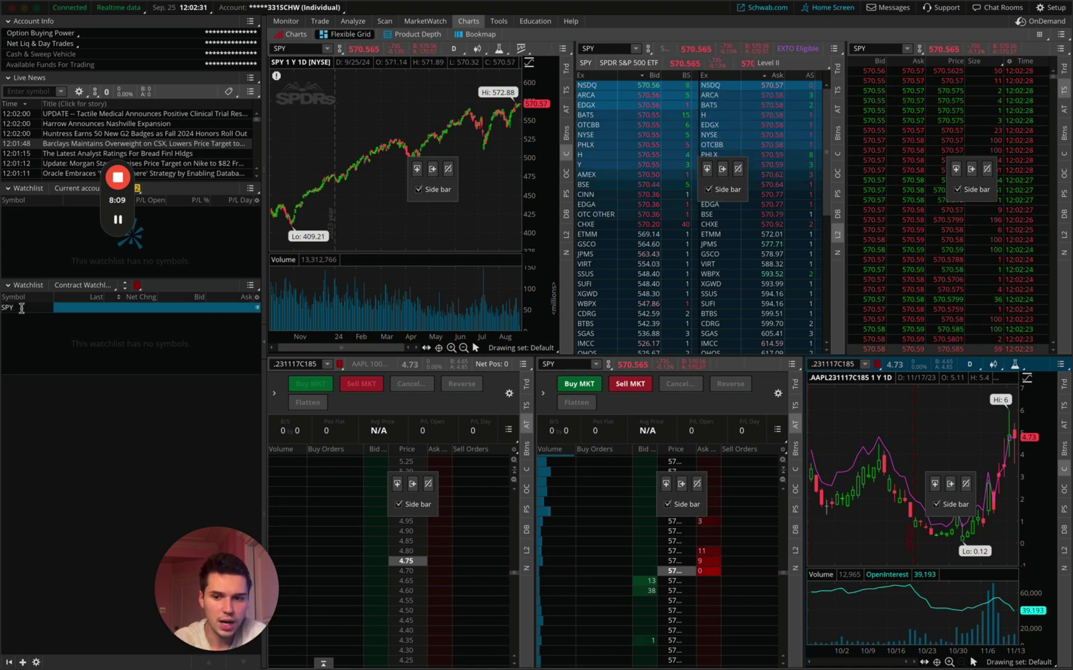
key(Return)
click(13, 308)
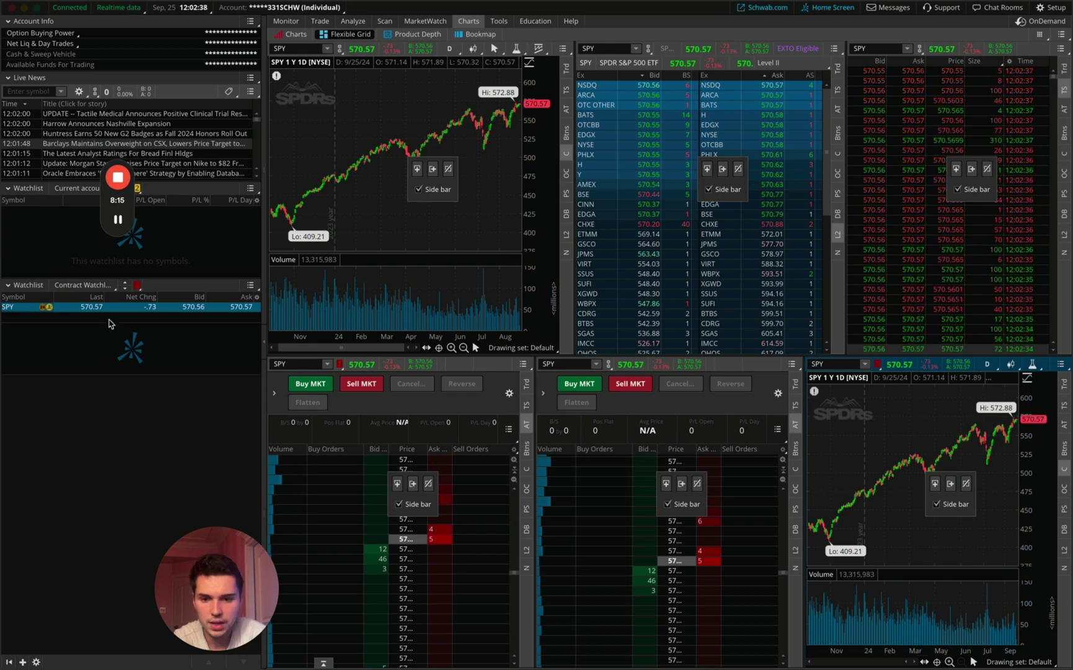
Step: Link the upper-row chart, Level II and Time and Sales cells to the Yellow symbol group
click(573, 366)
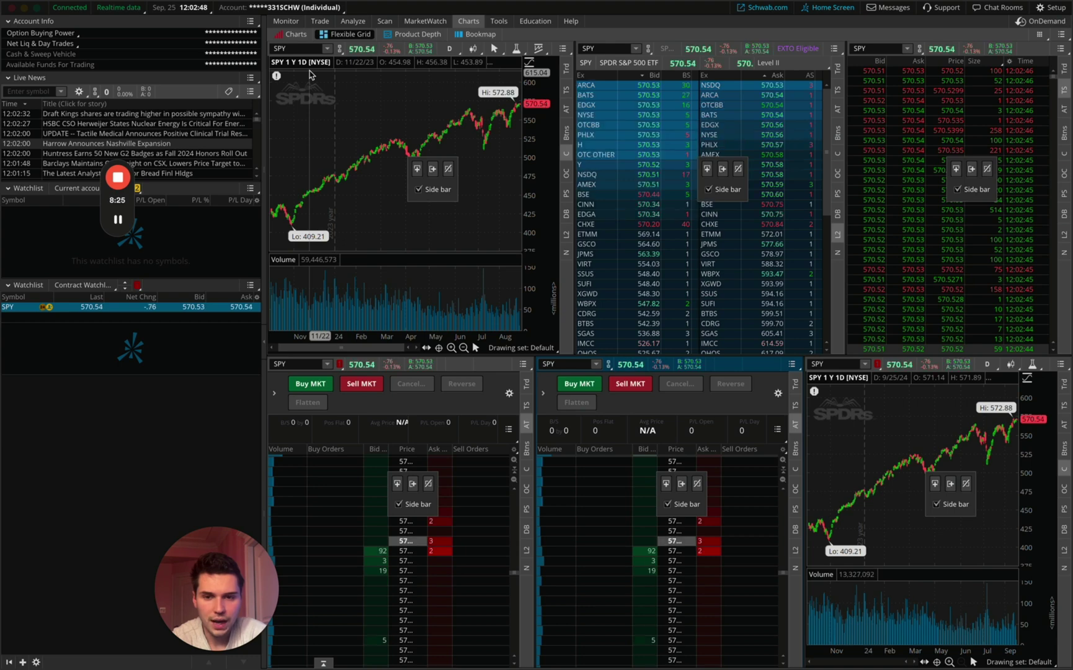
click(339, 49)
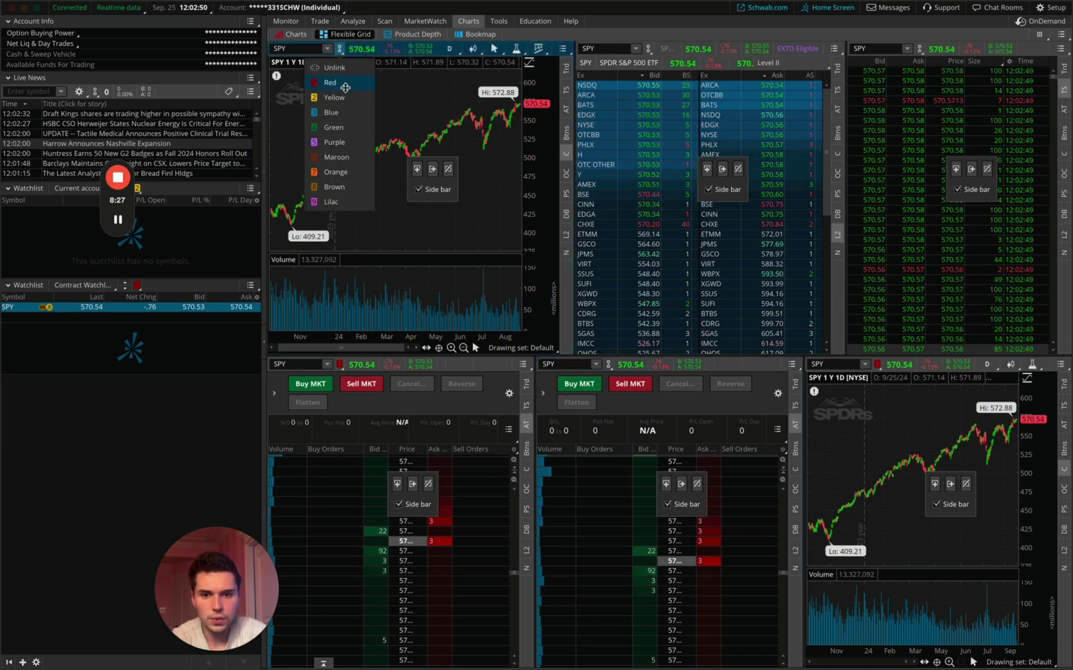
click(345, 97)
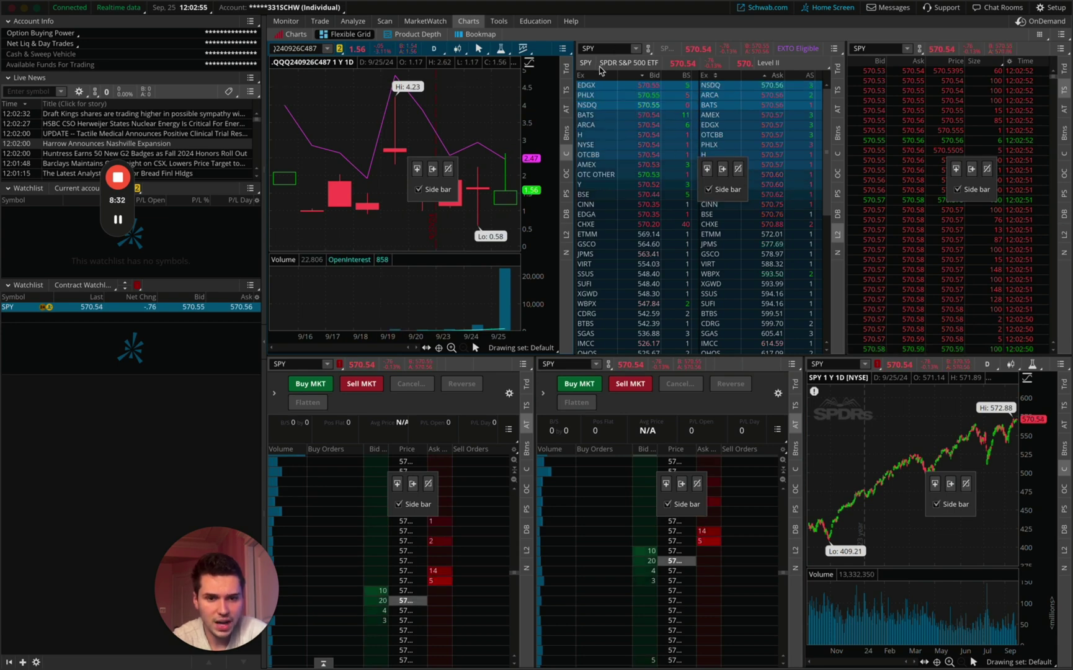
click(647, 49)
click(653, 101)
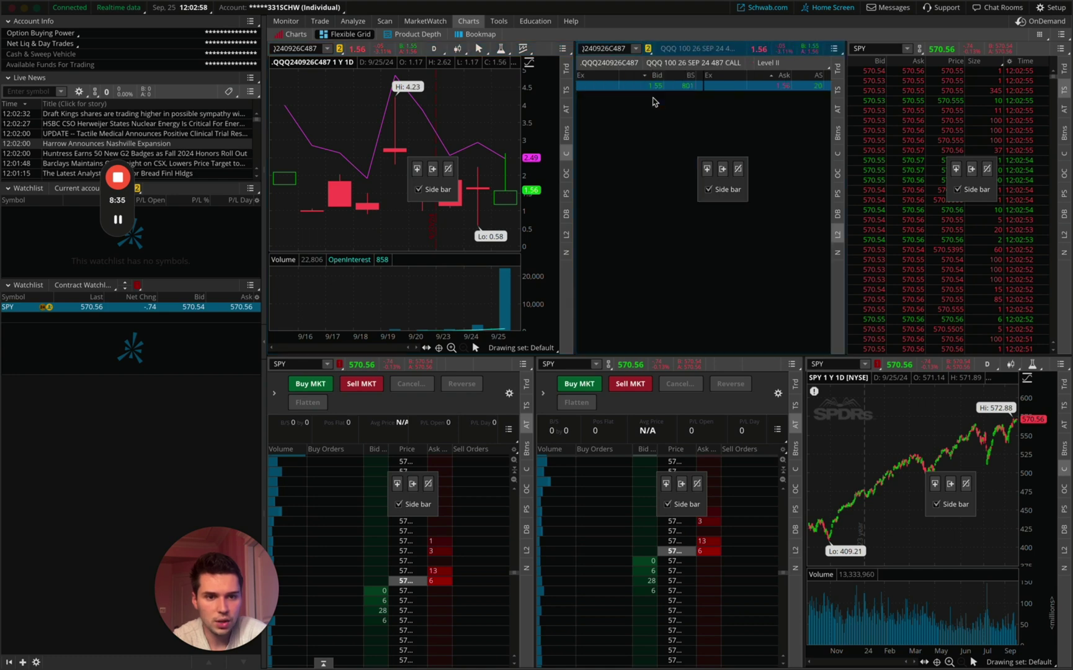
click(918, 48)
click(922, 98)
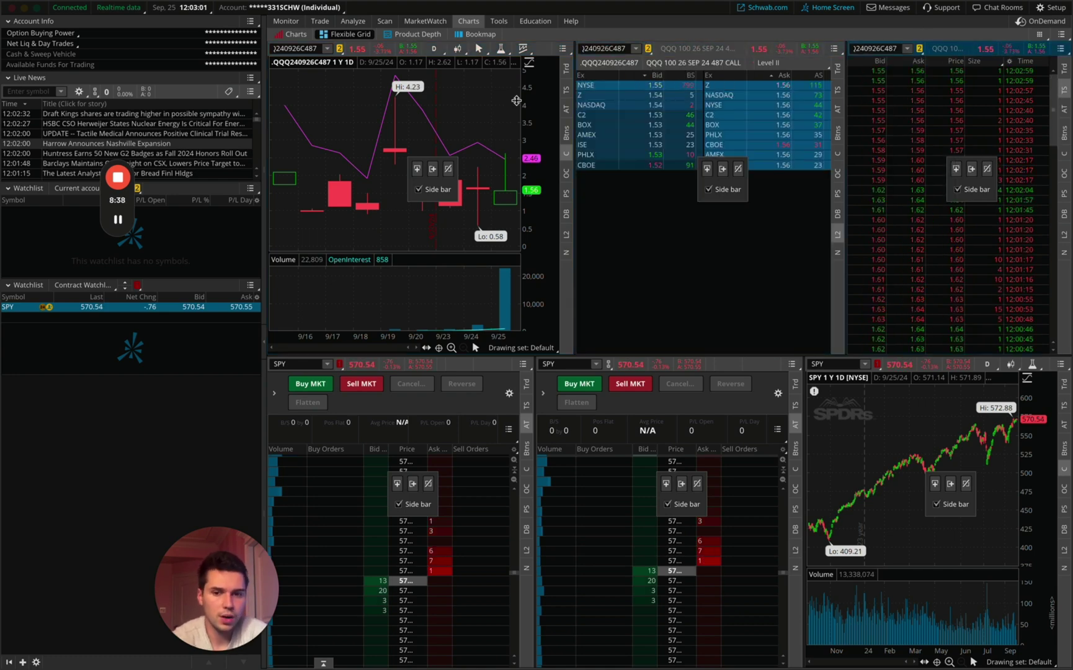
Step: Load SPY in the upper-row chart so the cells in the Yellow group follow it
click(298, 49)
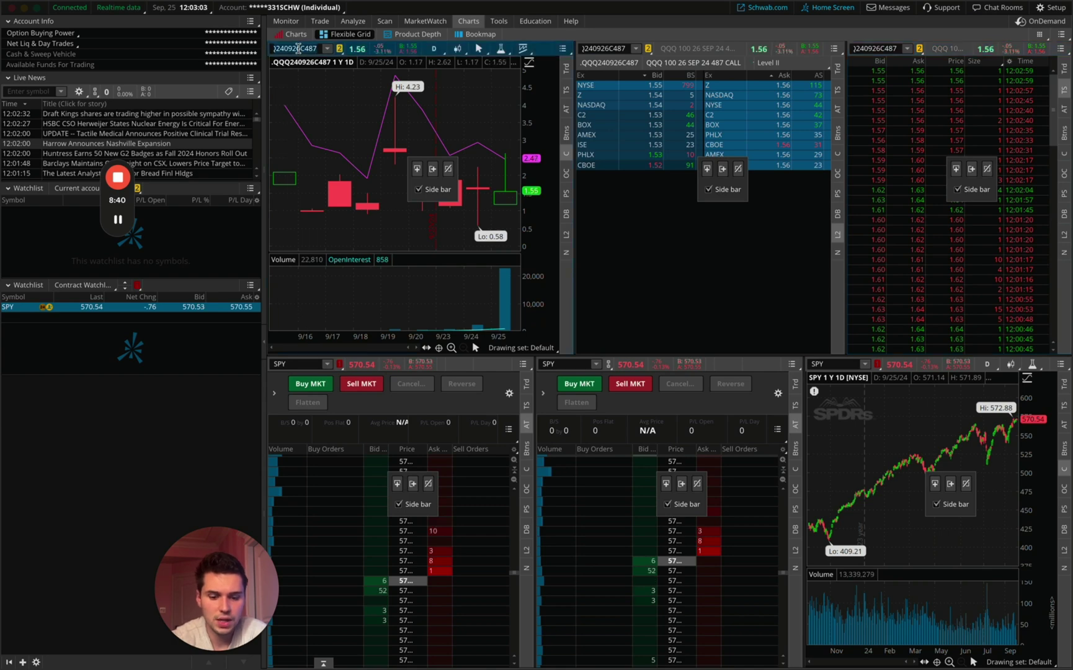
text(SPY)
key(Return)
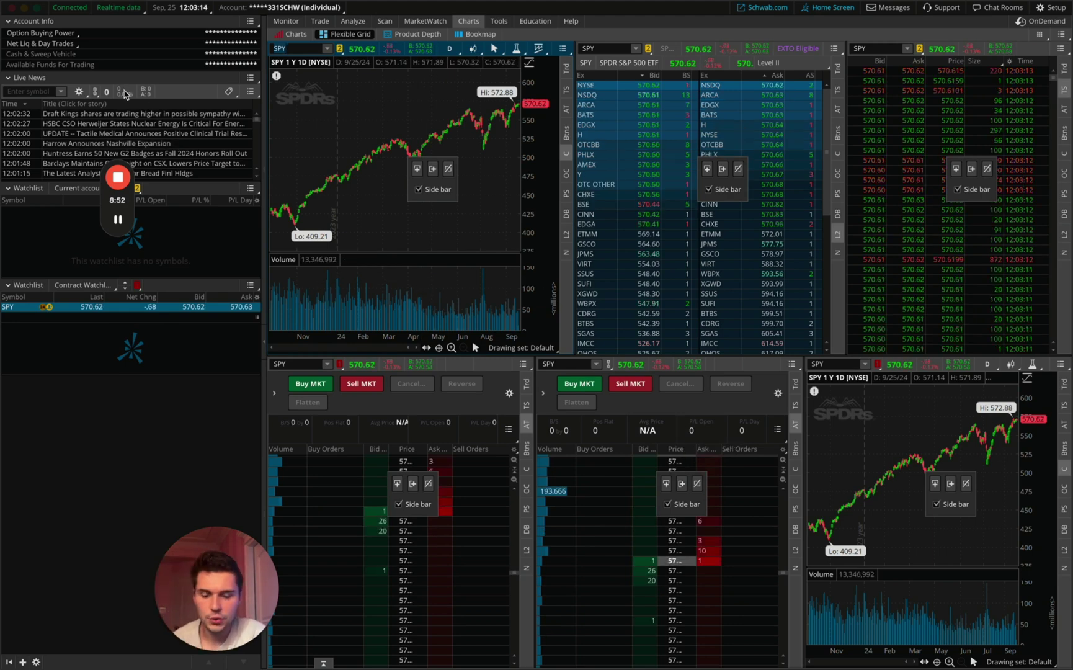
Step: Load the SPY option chain on the All Products trade page
click(320, 21)
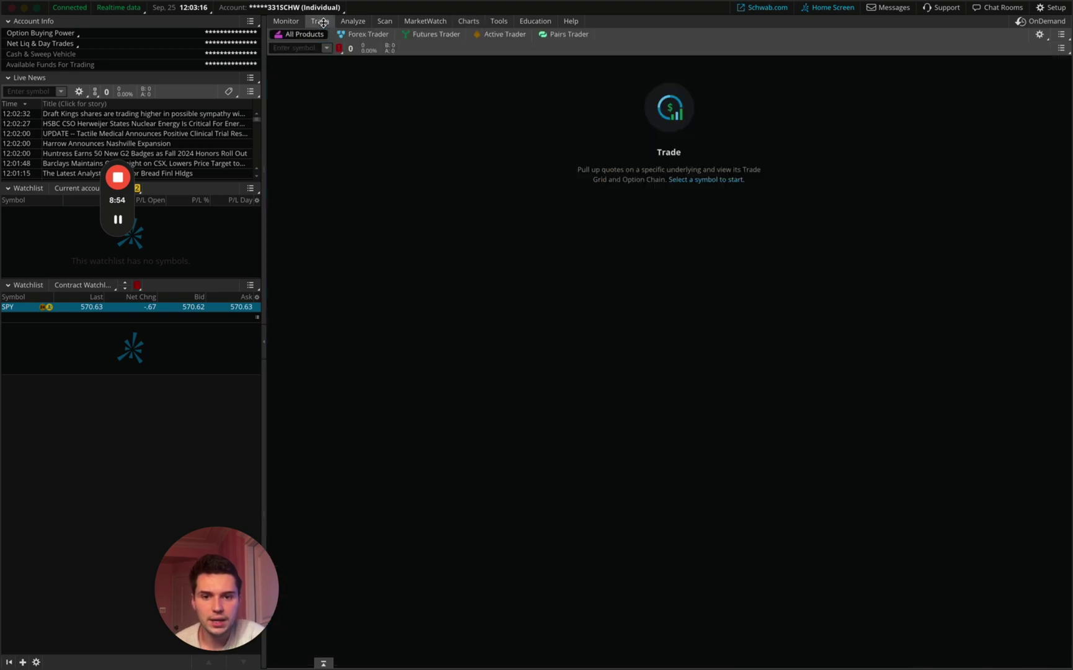
click(306, 50)
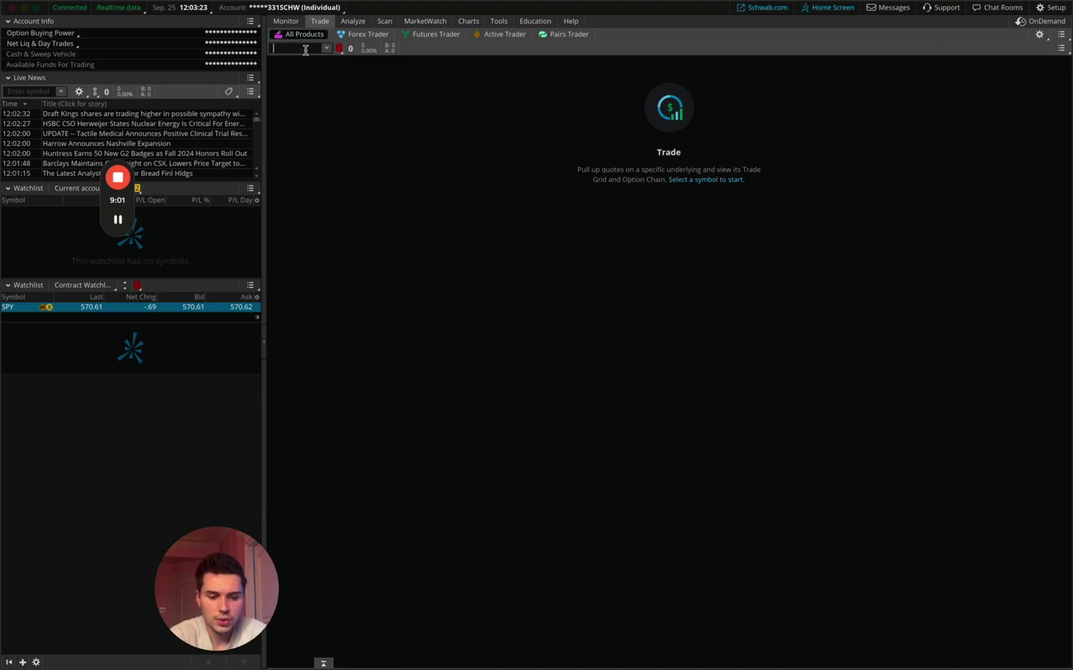
text(SP)
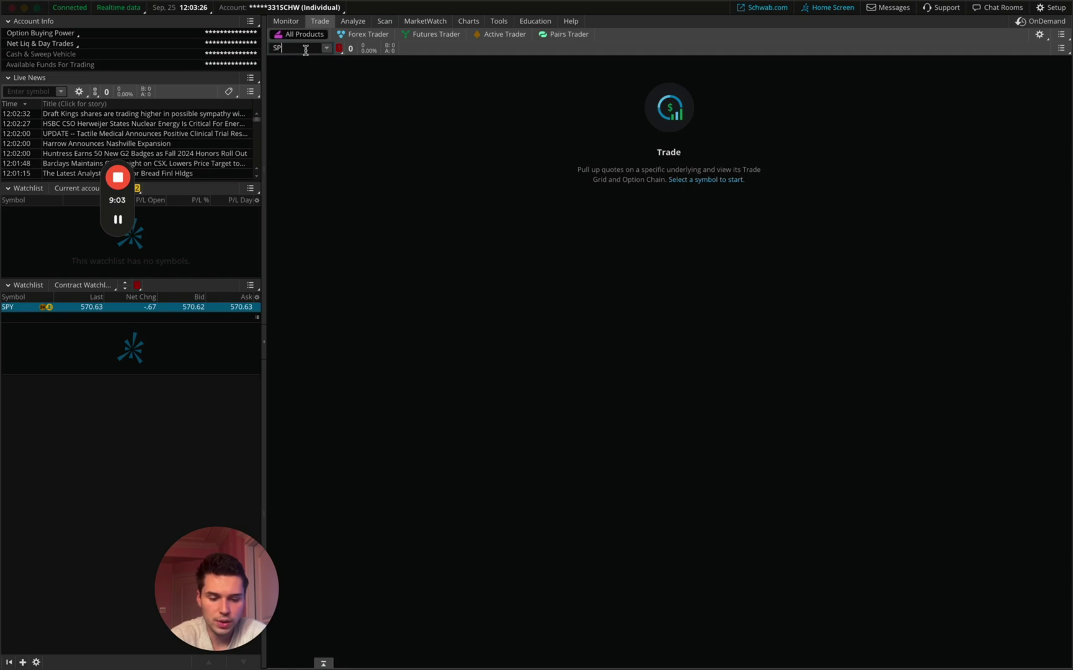
text(Y)
key(Return)
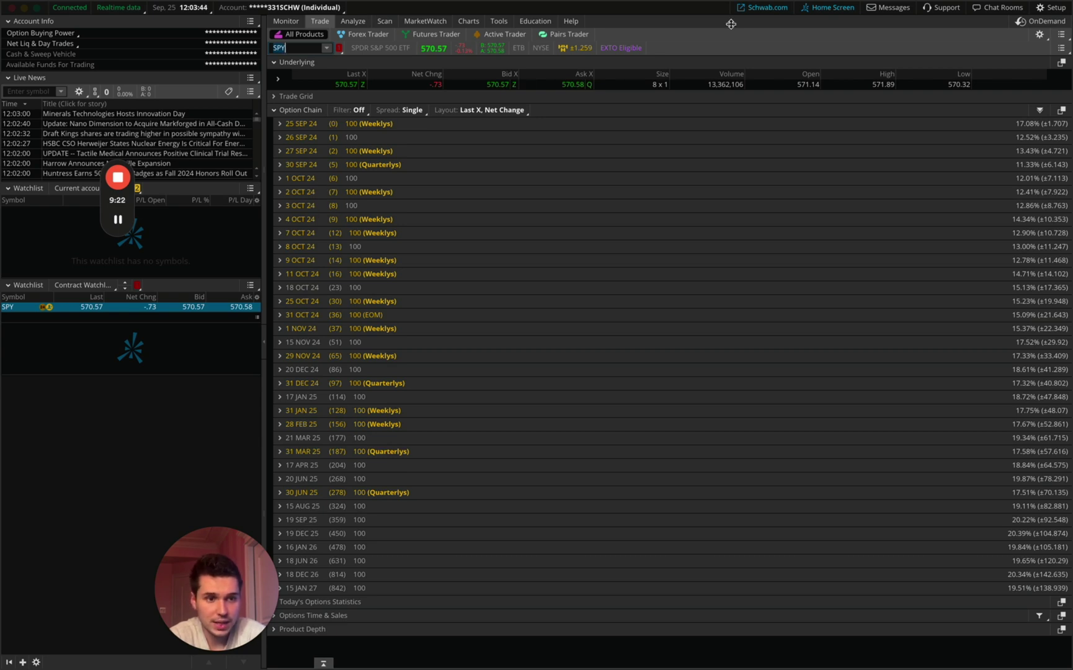
Step: Expand only the 26 SEP 24 expiration in the SPY option chain
click(298, 127)
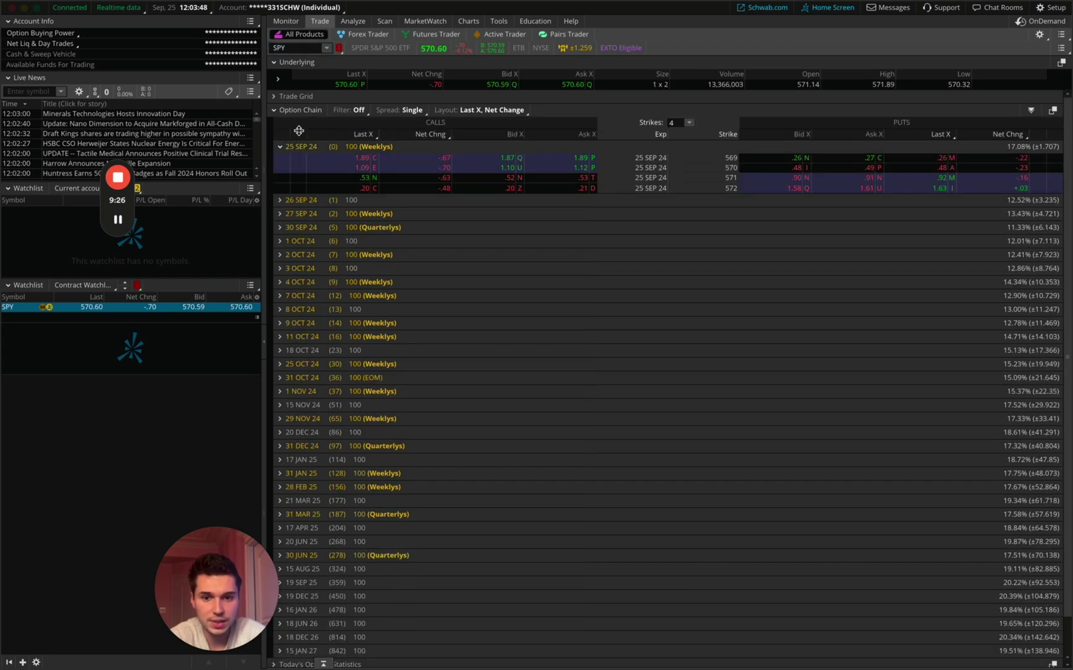
click(302, 146)
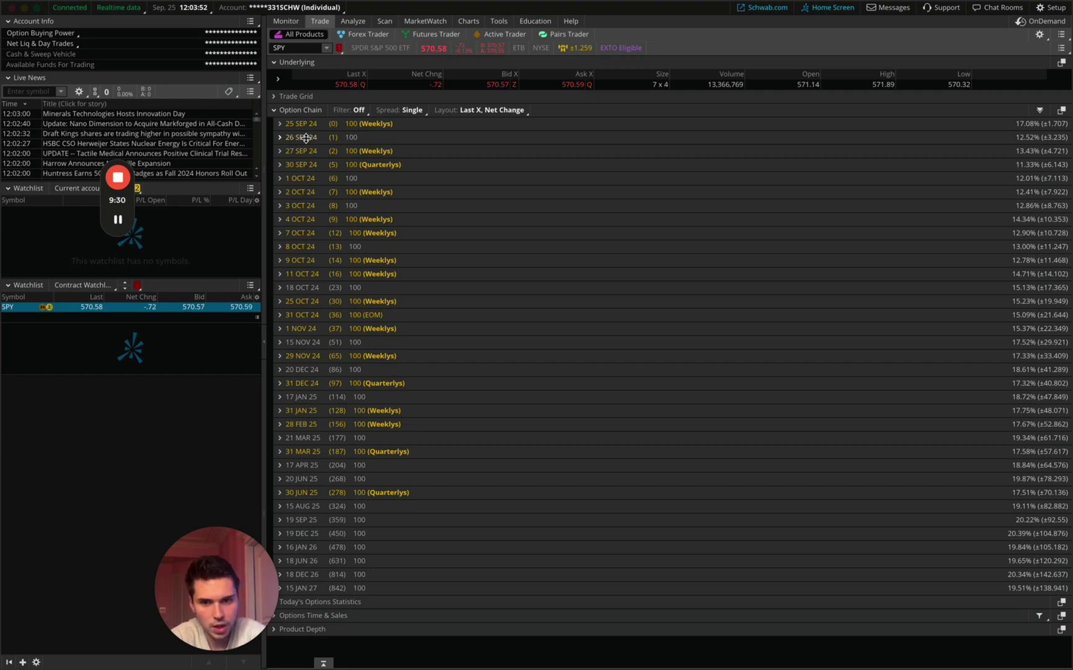
click(306, 137)
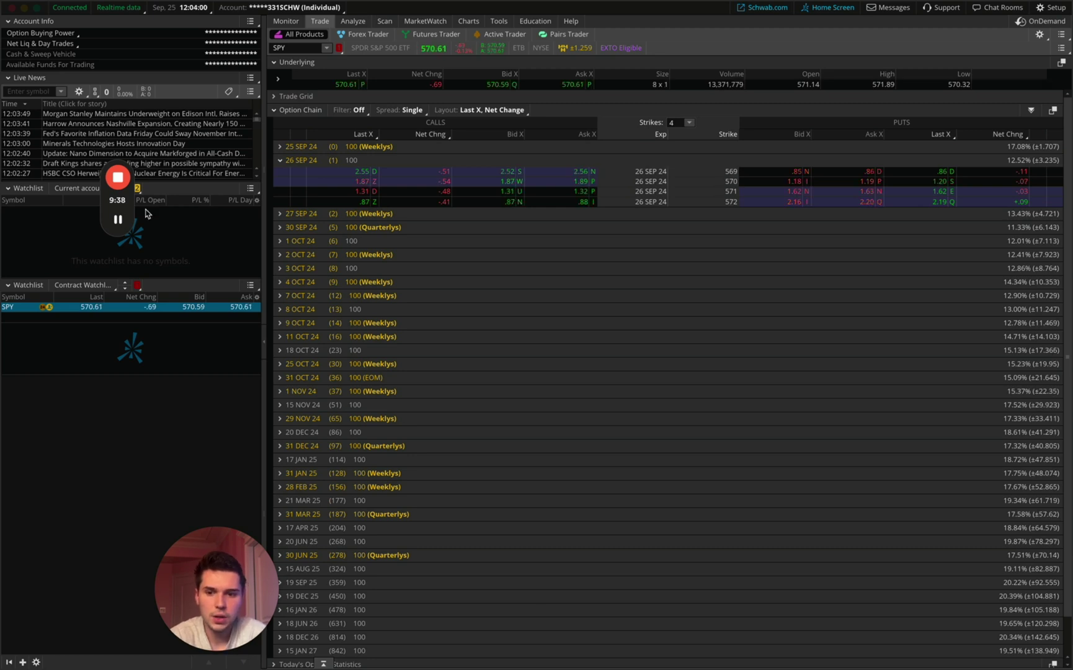
click(121, 311)
mouse_move(636, 112)
mouse_down()
mouse_move(682, 139)
mouse_move(704, 118)
mouse_move(668, 107)
mouse_move(642, 118)
mouse_up()
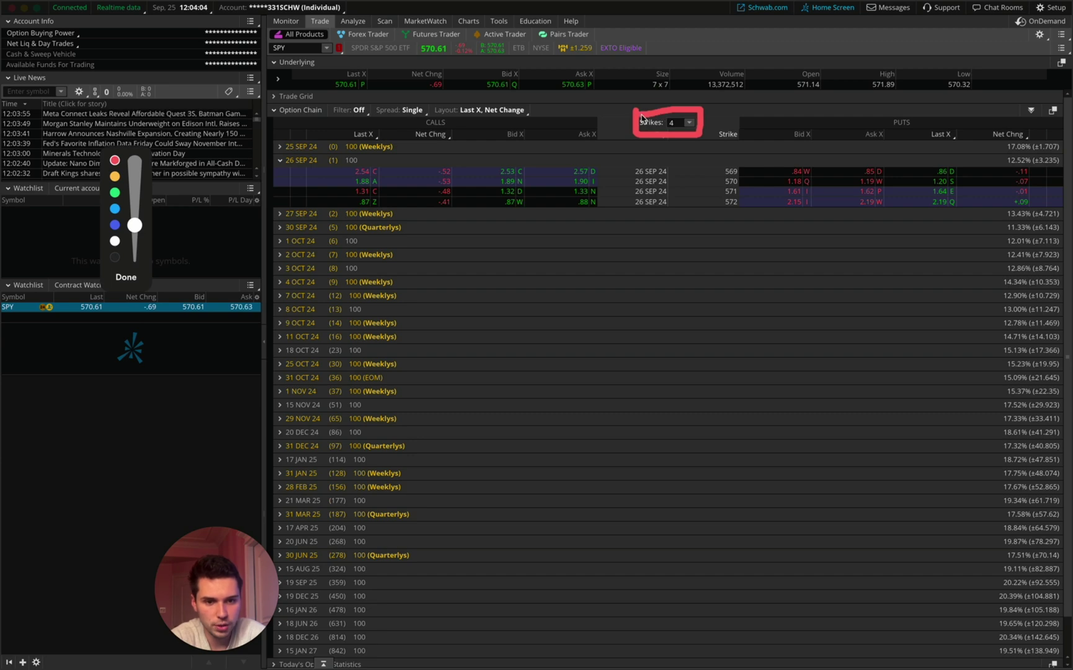
click(126, 278)
Step: Set the number of strikes displayed in the option chain to ALL
click(690, 124)
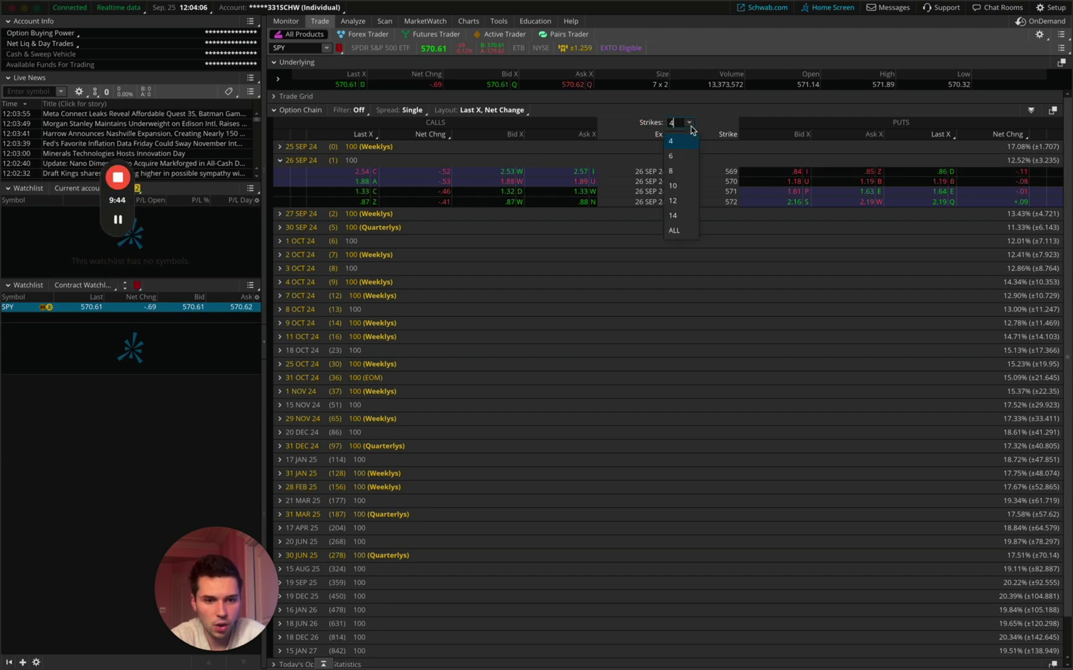
click(674, 231)
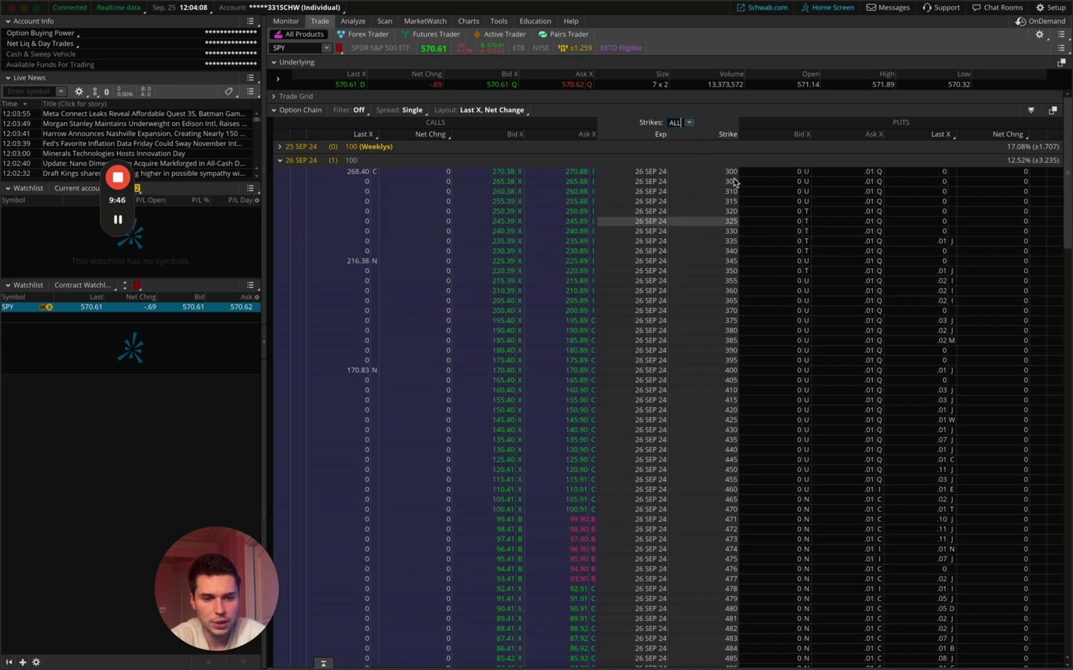
click(687, 123)
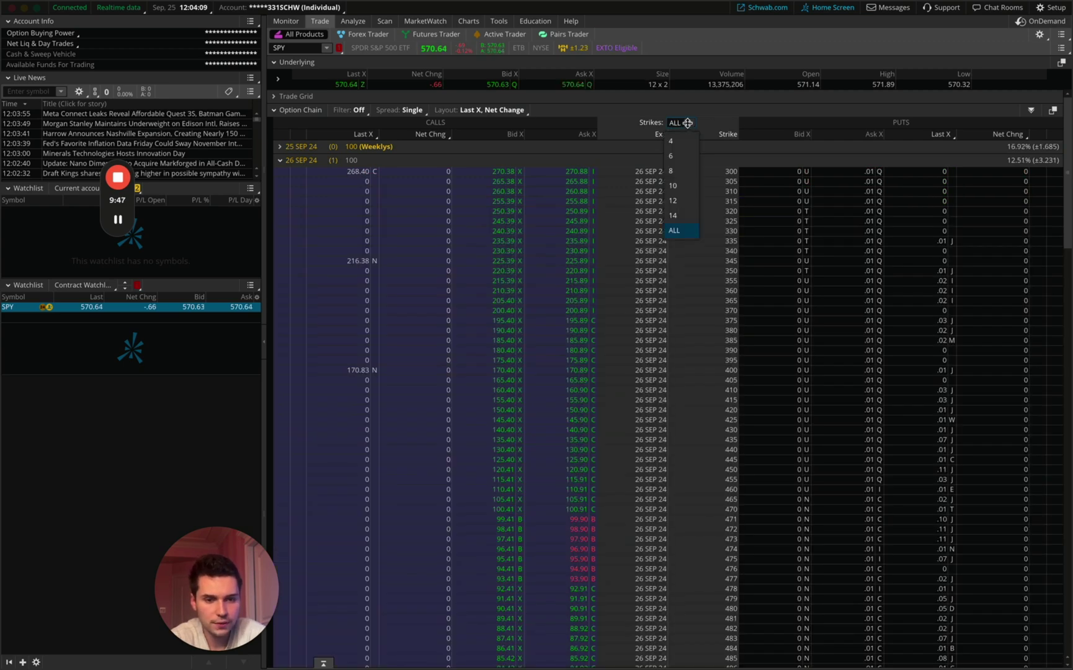
click(683, 215)
click(692, 122)
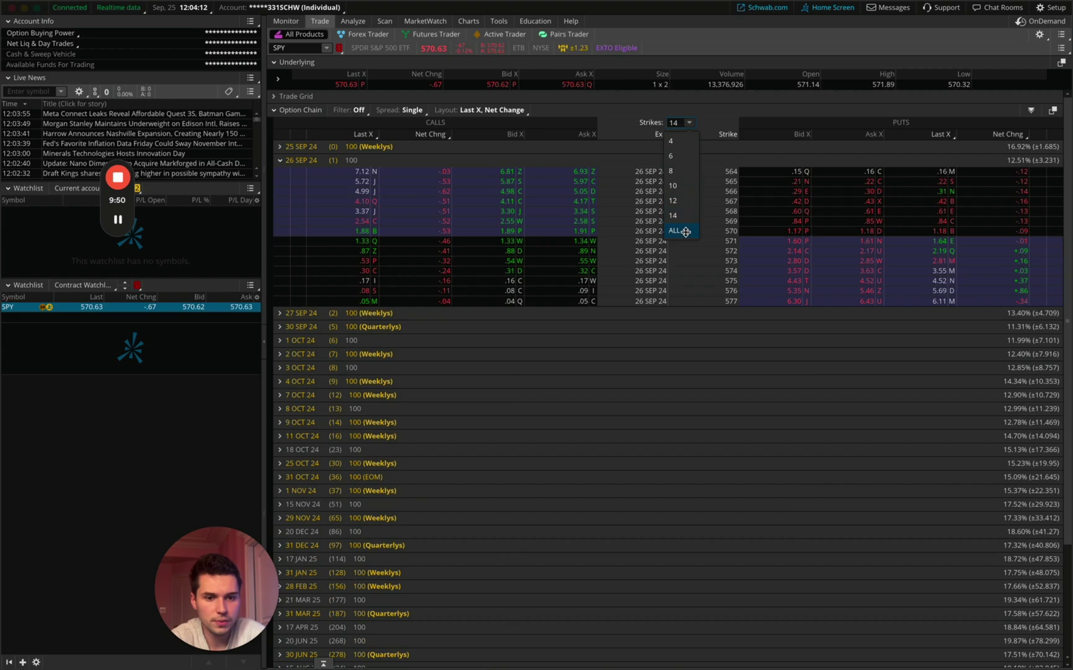
click(686, 231)
Step: Copy the SPY 26 SEP 24 570 call from the option chain and replace SPY with .SPY240926C570 in the Contract Watchlist
scroll(686, 238, down, 10)
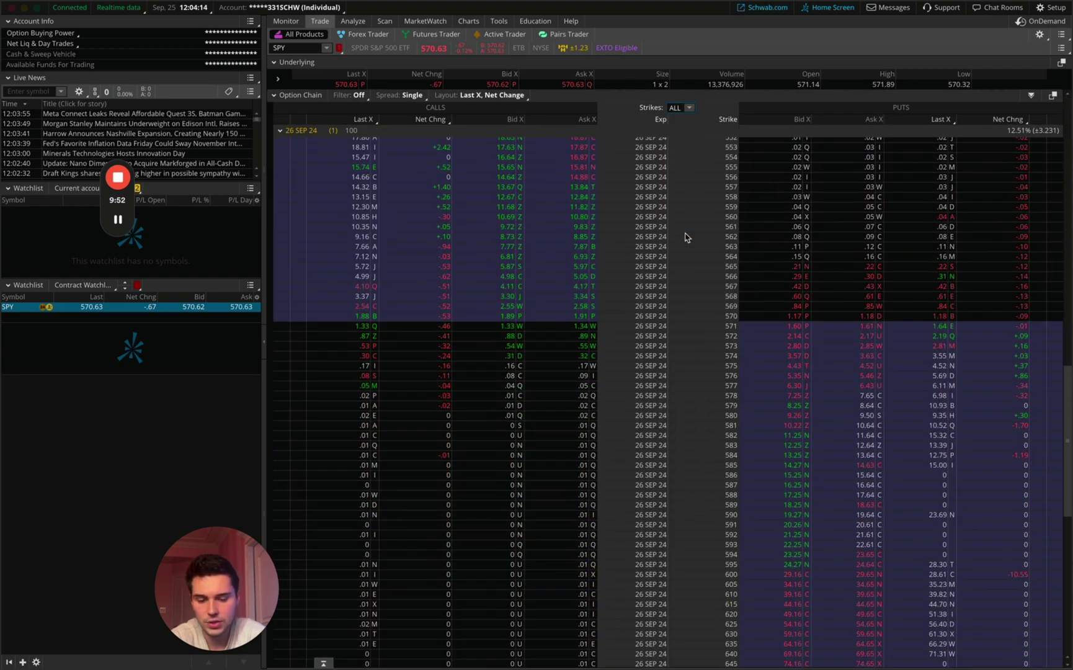
scroll(686, 237, down, 5)
scroll(686, 238, up, 7)
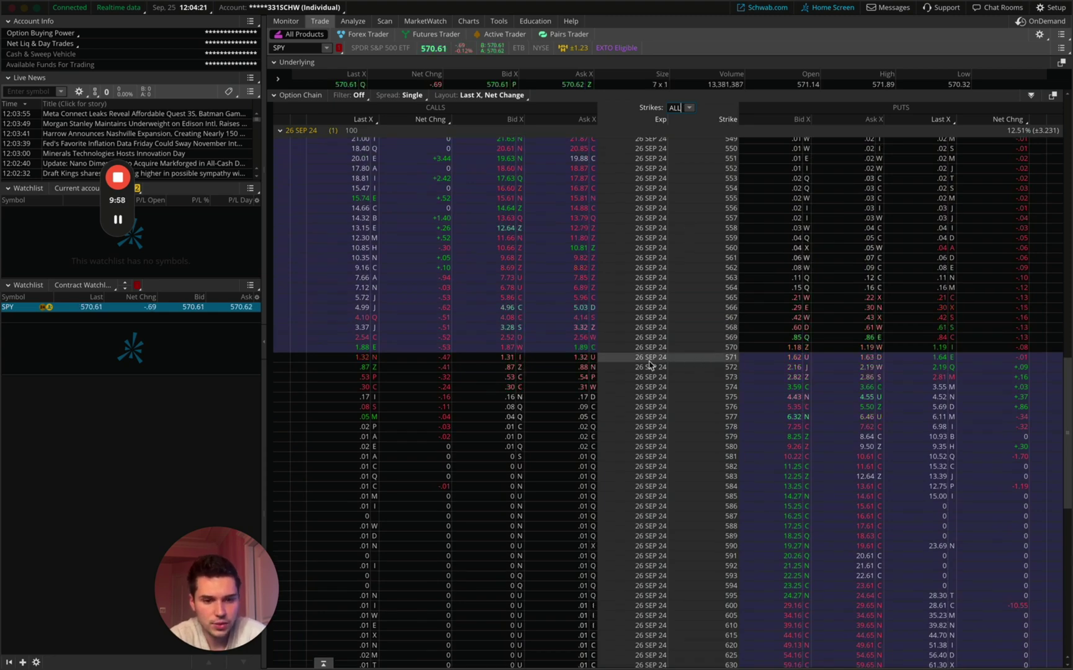
right_click(572, 348)
click(532, 442)
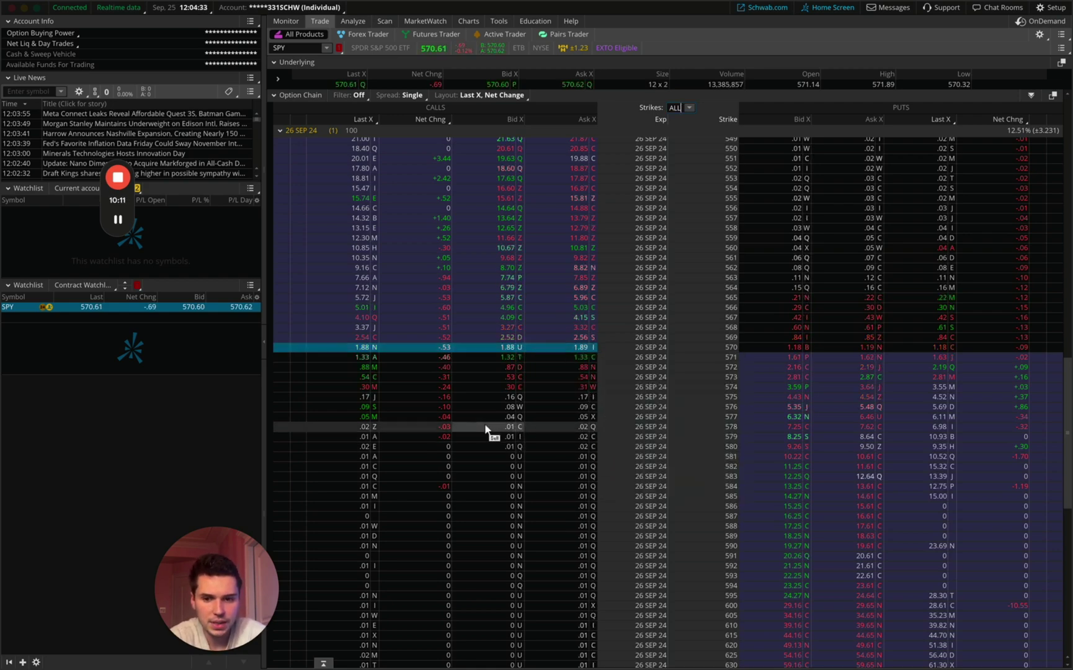
click(22, 308)
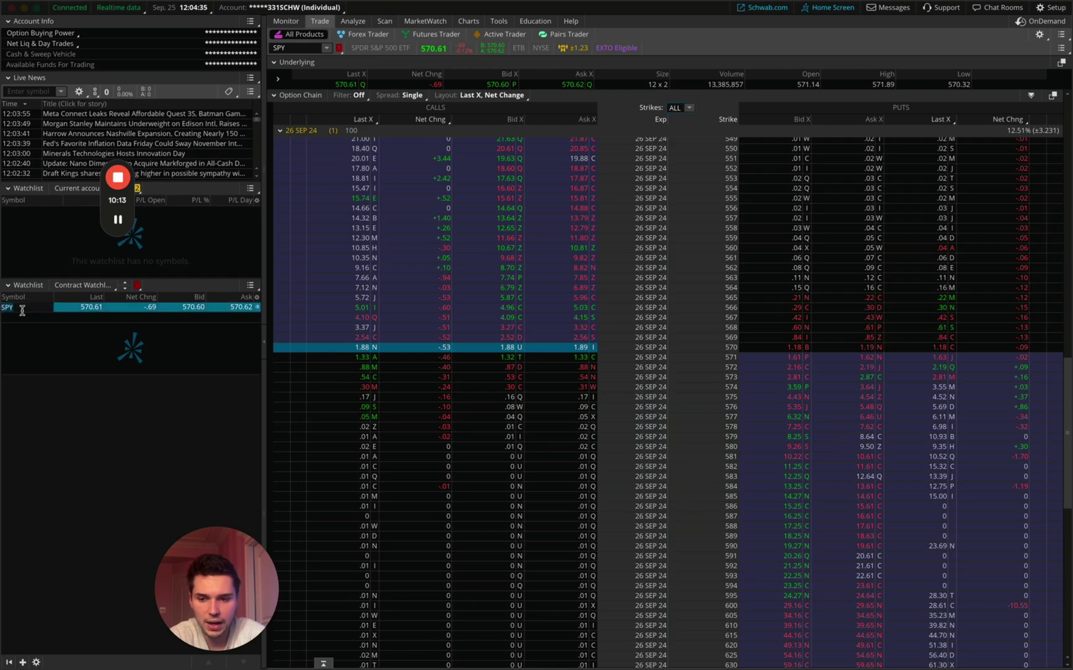
text(.SPY240926C570)
key(Return)
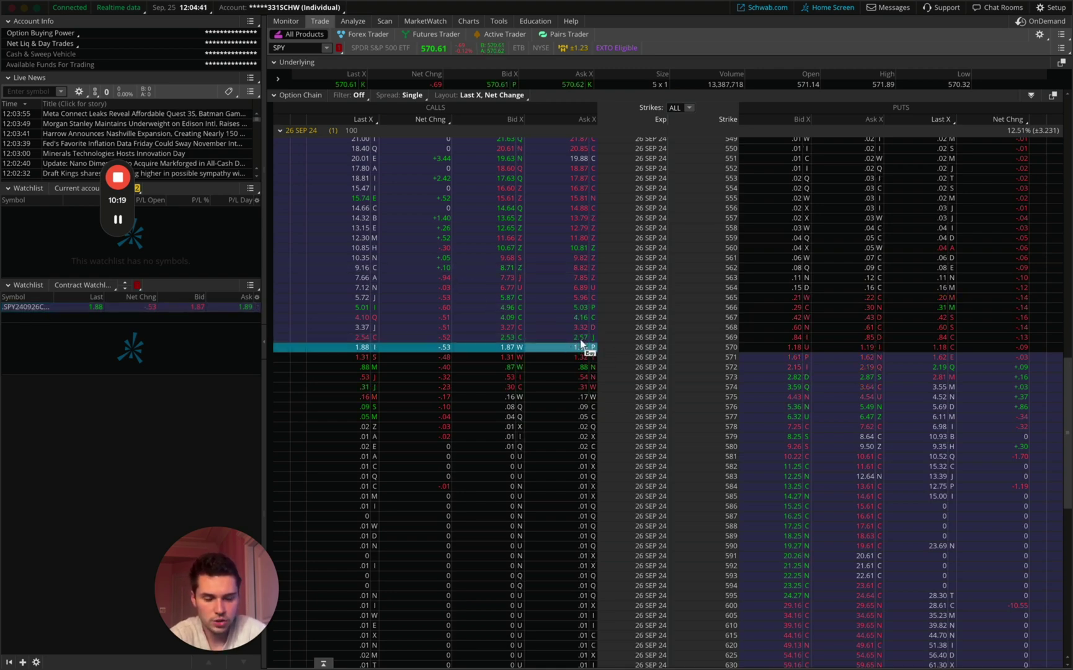
Step: Copy the 26 SEP 24 572 put, .SPY240926P572, and add it as the second row of the Contract Watchlist
right_click(859, 371)
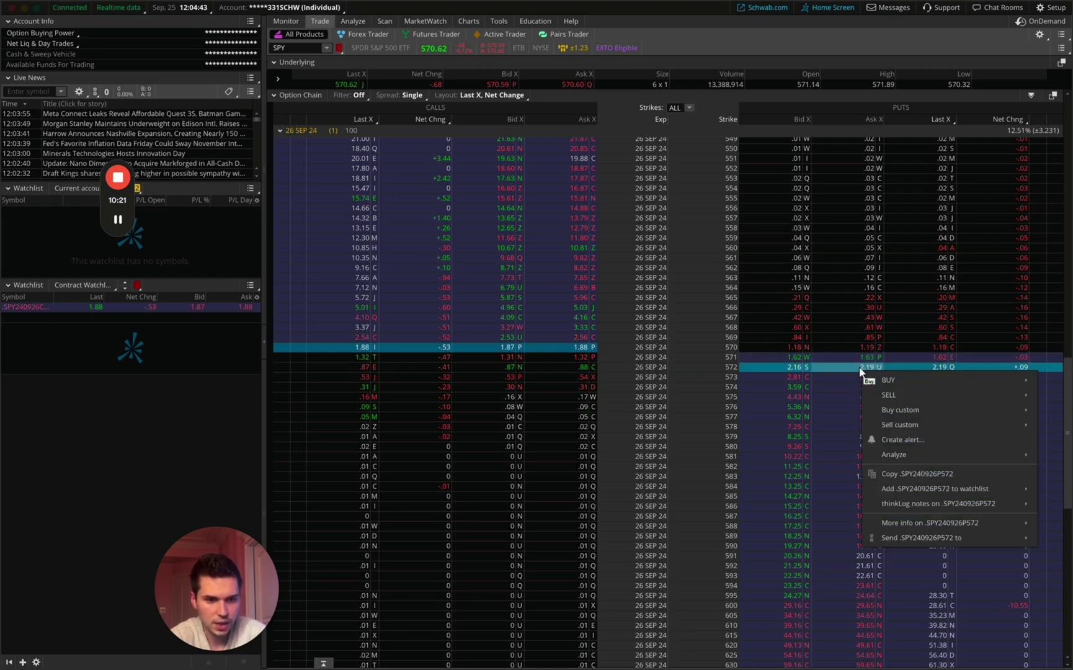
click(874, 471)
click(21, 317)
key(ctrl+v)
key(Return)
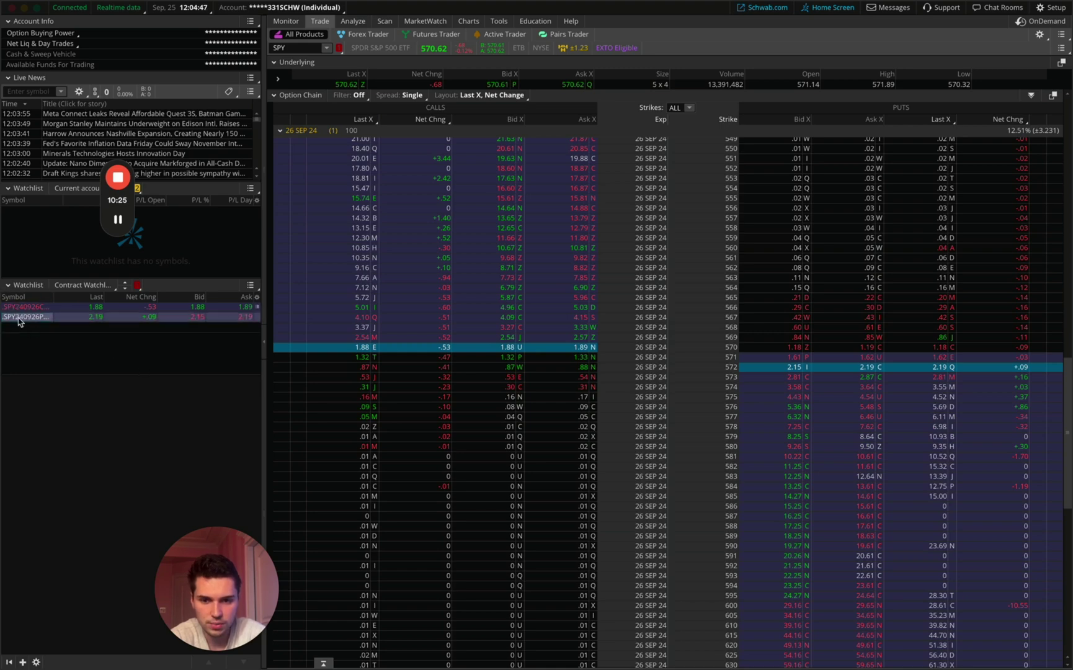
Step: Load the NVDA option chain and expand its 27 SEP 24 weekly expiration
click(300, 48)
text(NVDA)
key(Return)
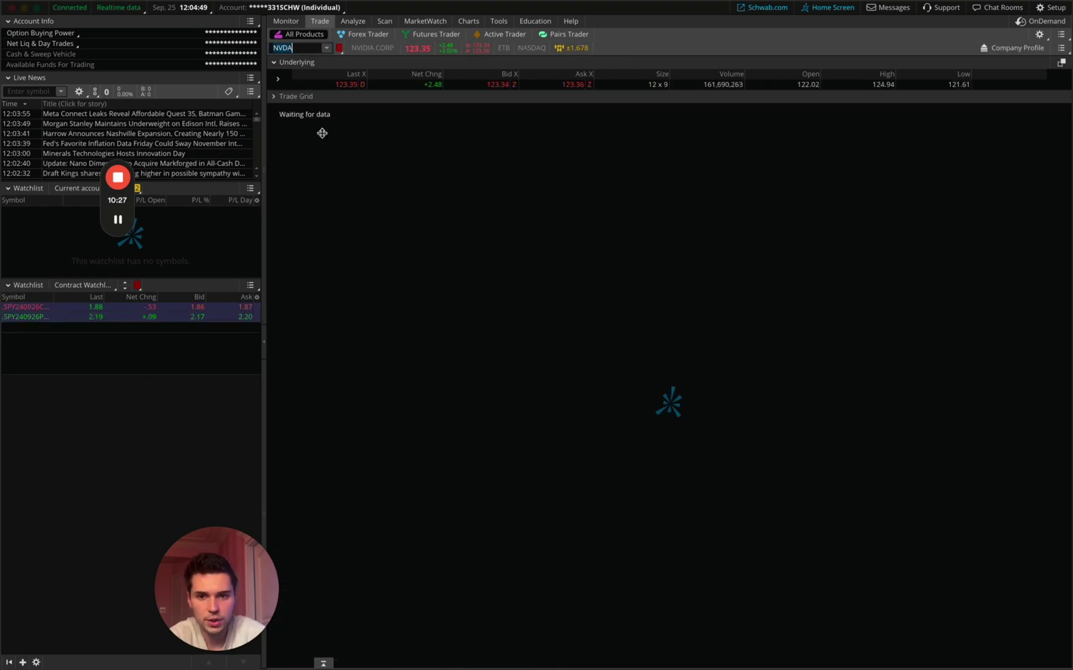
click(302, 124)
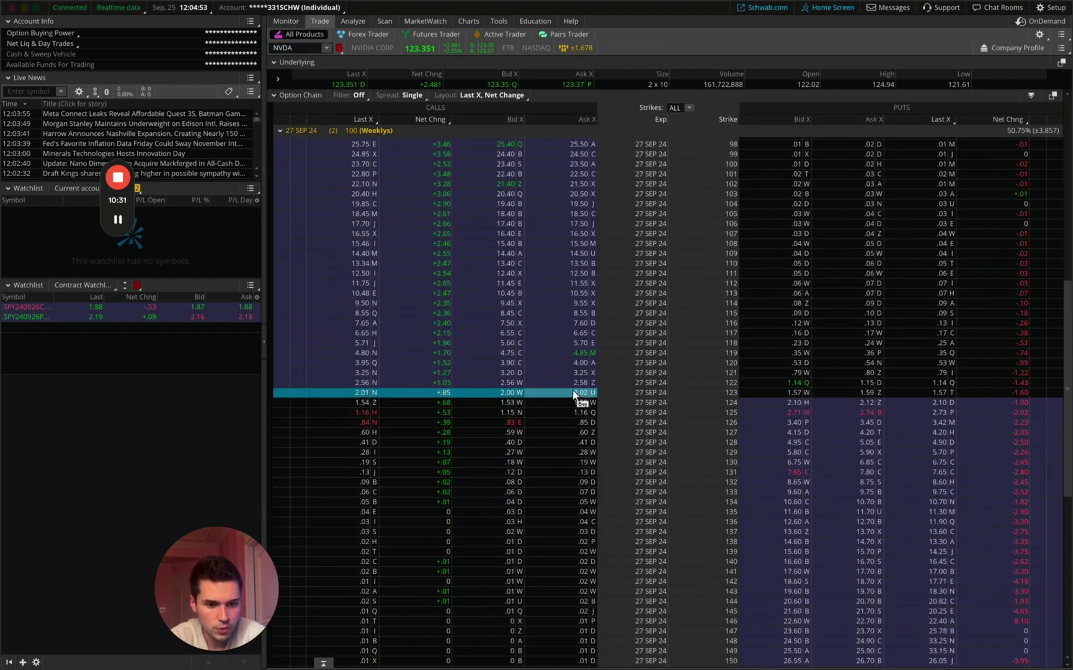
Step: Copy the NVDA 27 SEP 24 123 call and add it as the third row of the Contract Watchlist
right_click(571, 400)
click(595, 498)
drag(107, 414, 34, 328)
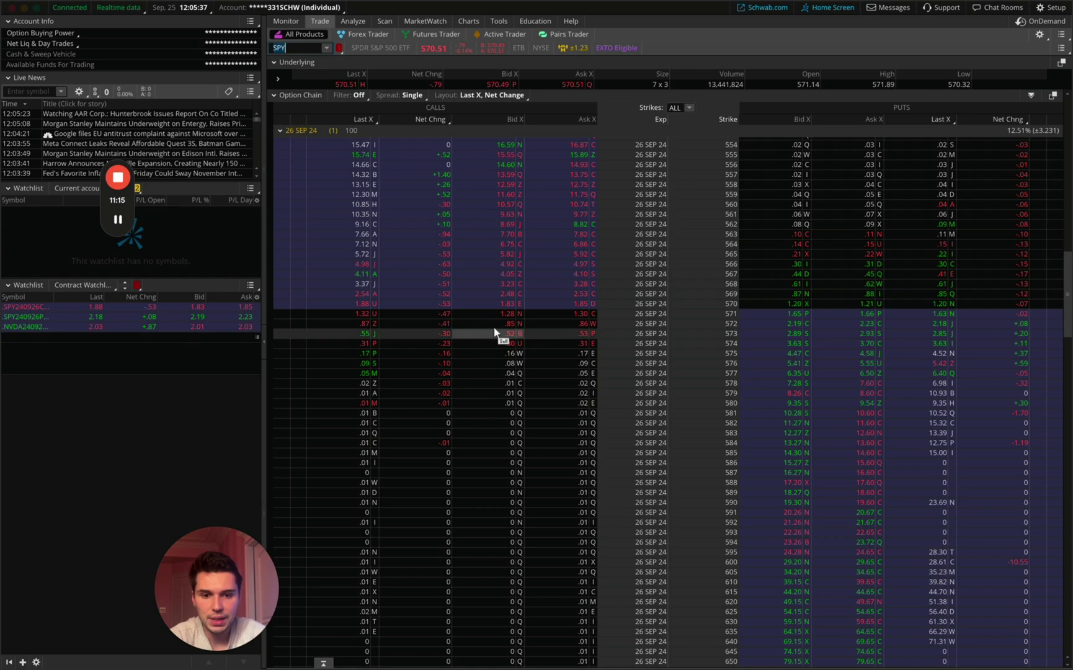
right_click(578, 310)
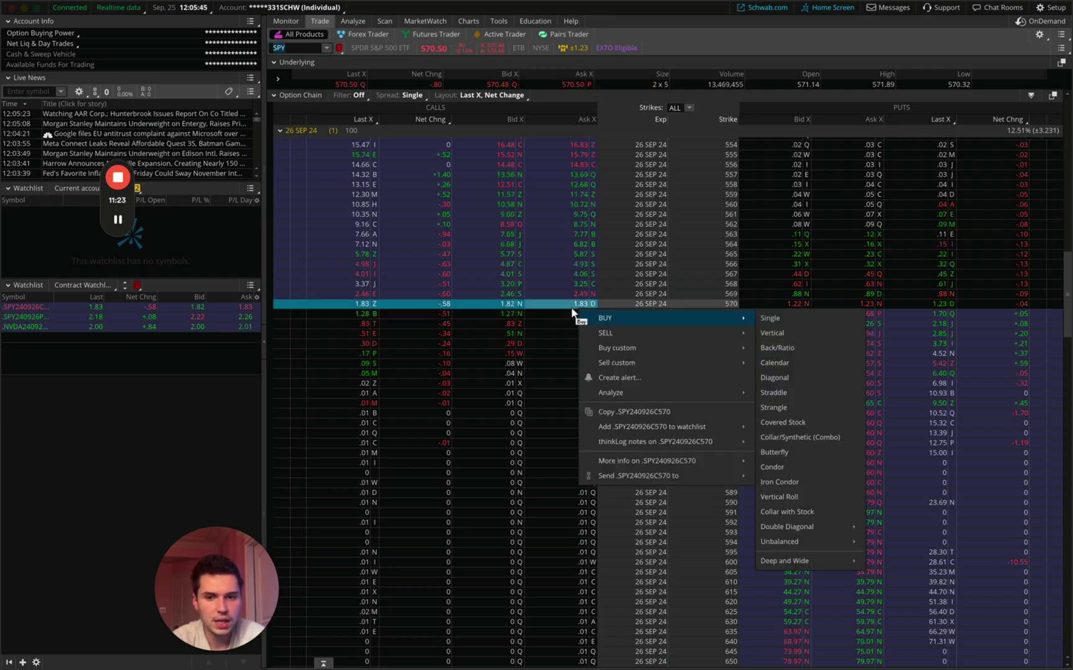
mouse_move(641, 475)
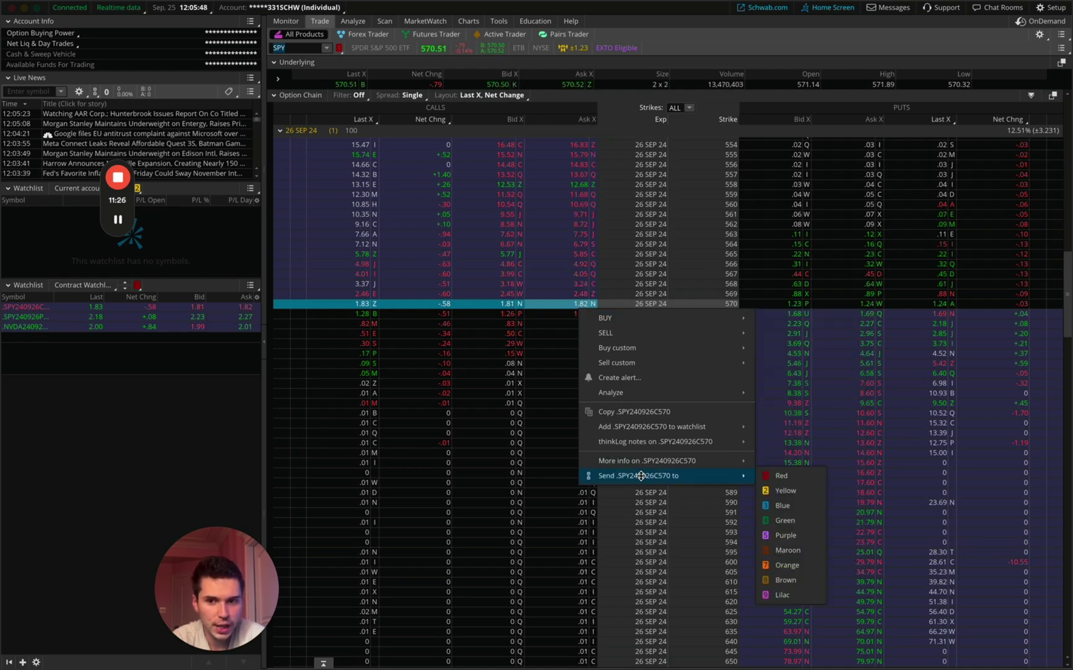
click(786, 490)
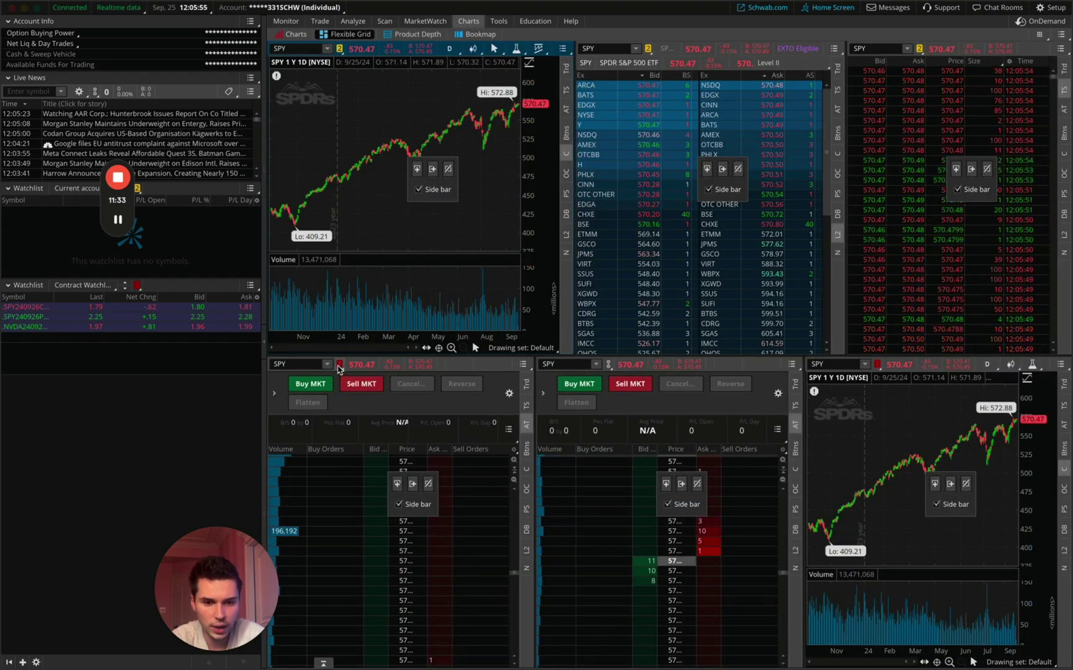
Step: Send the SPY 26 SEP 24 570 call from the option chain to the Red symbol group and return to the flexible grid
click(320, 22)
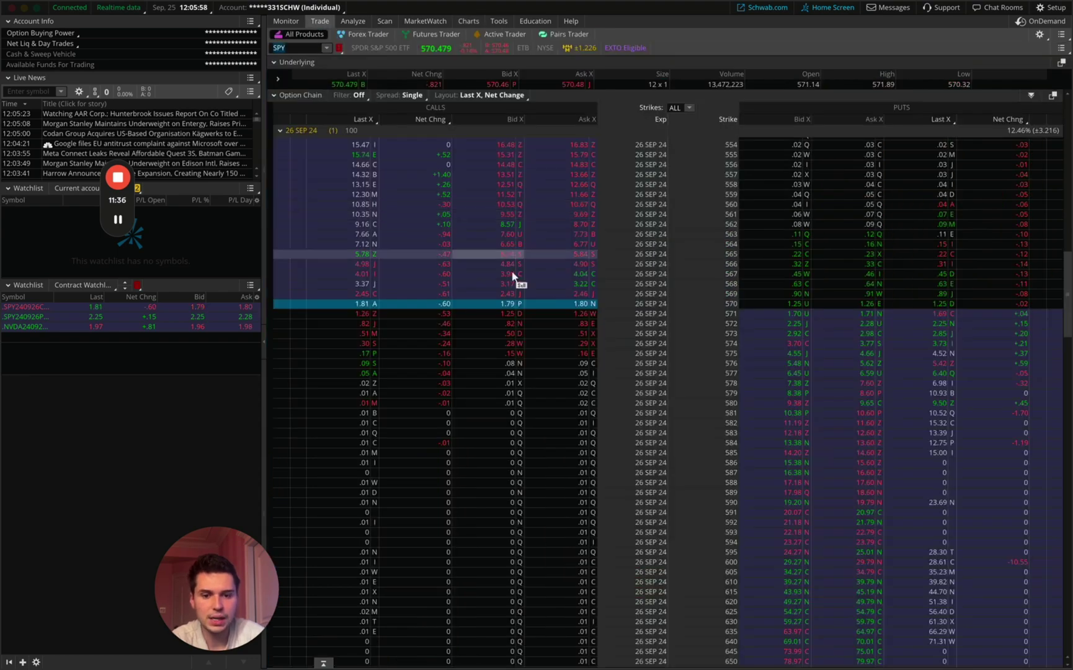
right_click(574, 308)
mouse_move(650, 470)
click(786, 471)
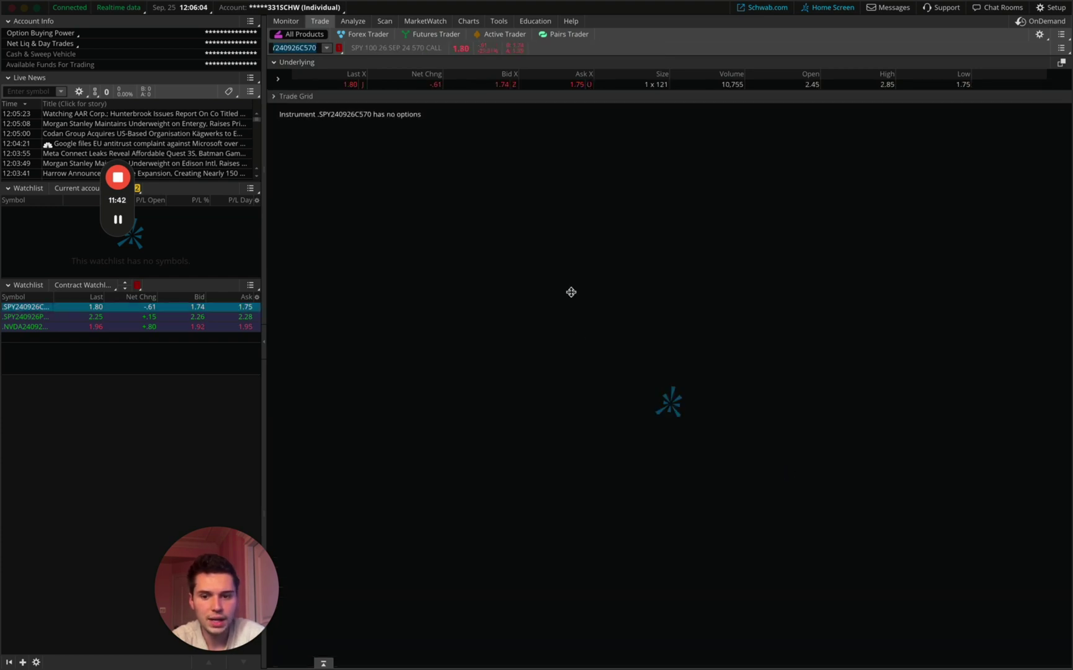
click(468, 21)
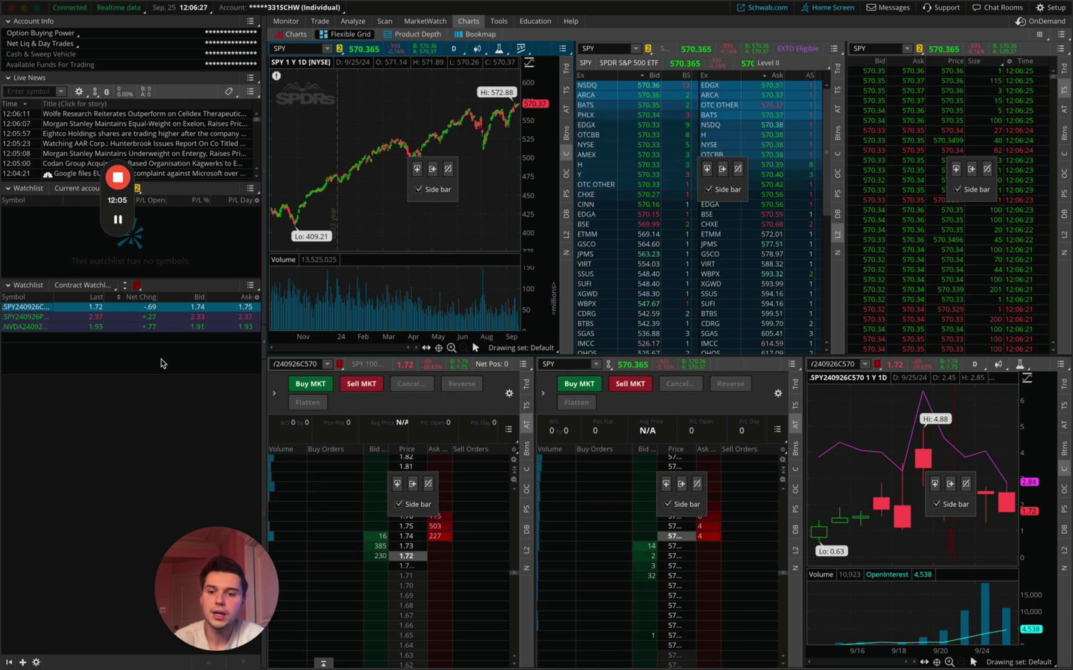
Step: Load the SPY 26 SEP 24 572 put and the NVDA 27 SEP 24 123 call in turn from the Contract Watchlist into the red-linked ladder and chart
click(26, 326)
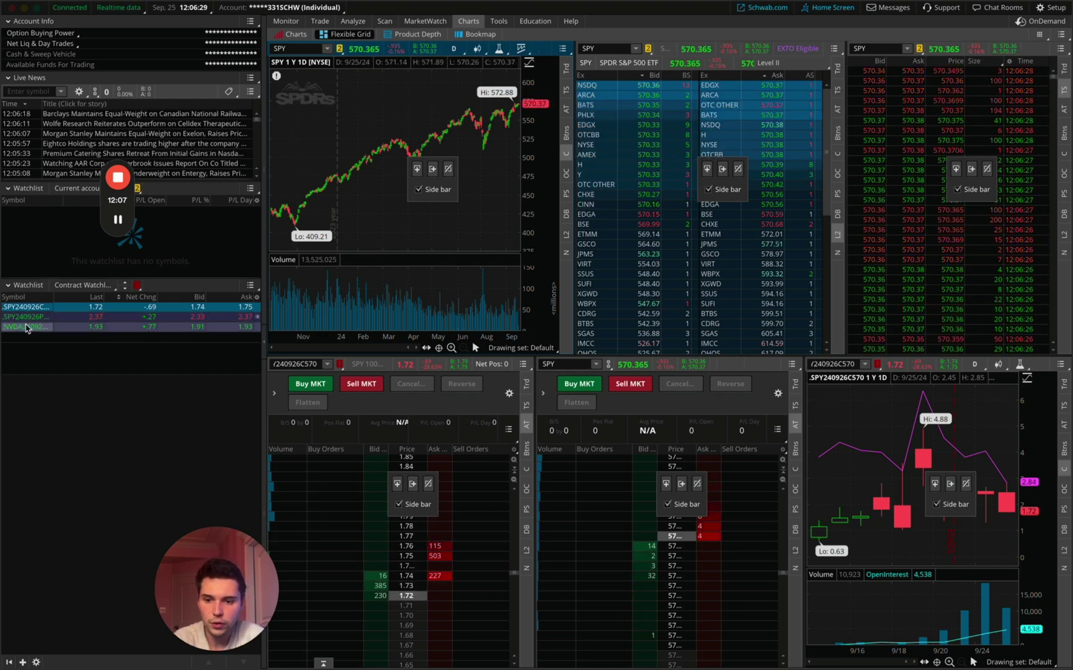
click(23, 317)
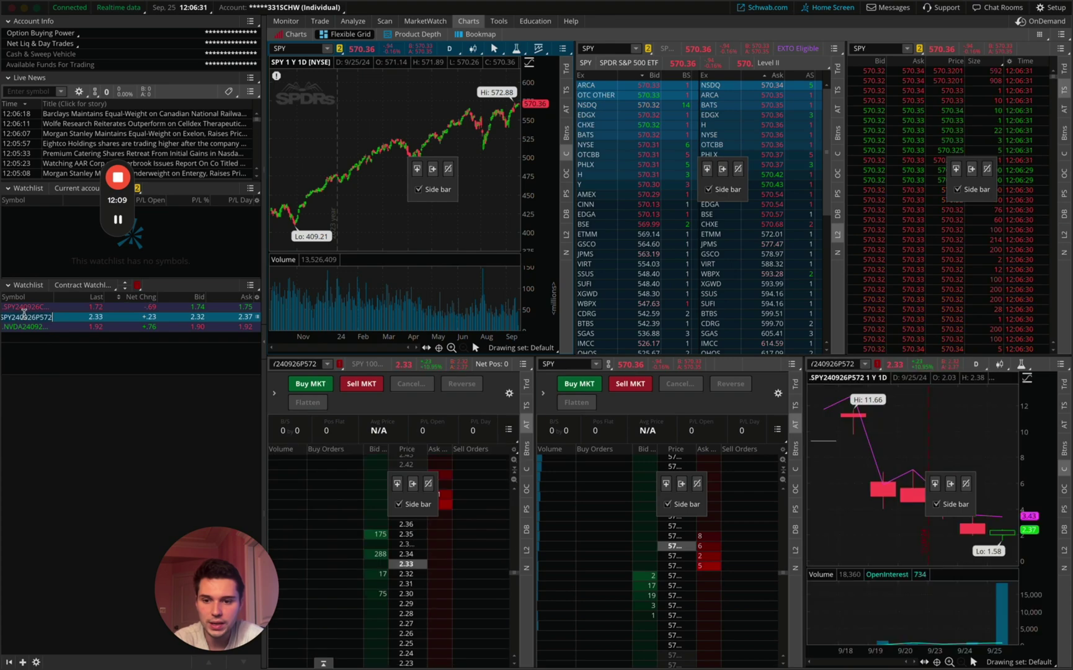
click(26, 326)
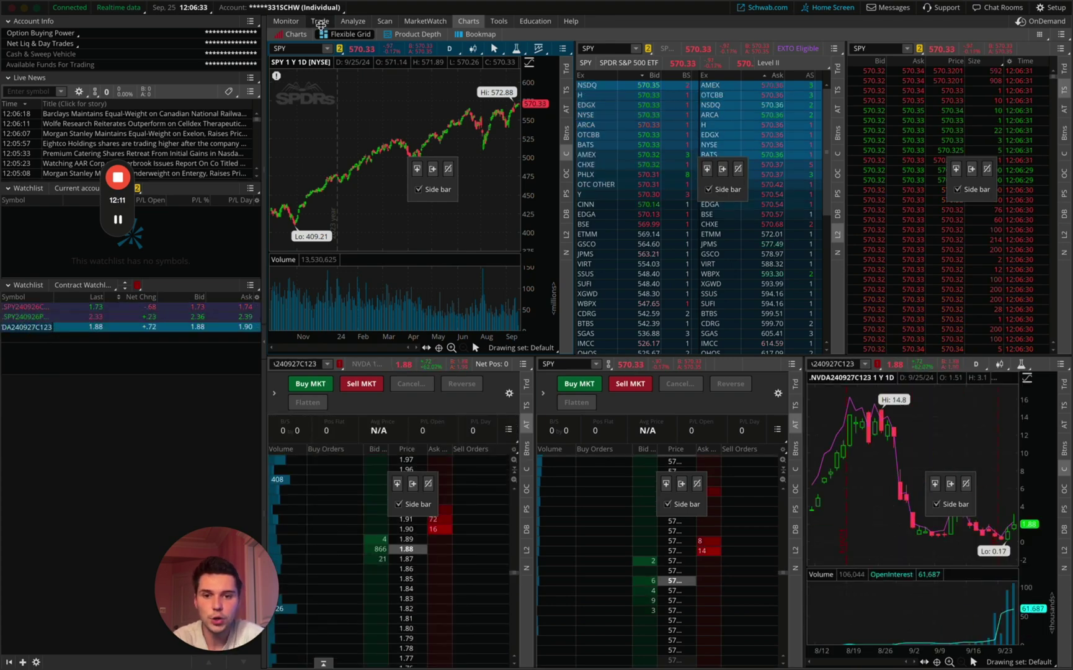
Step: Switch to the Trade page and load the SPY option chain
click(320, 20)
text(SPY)
key(Return)
click(302, 45)
text(SPY)
key(Return)
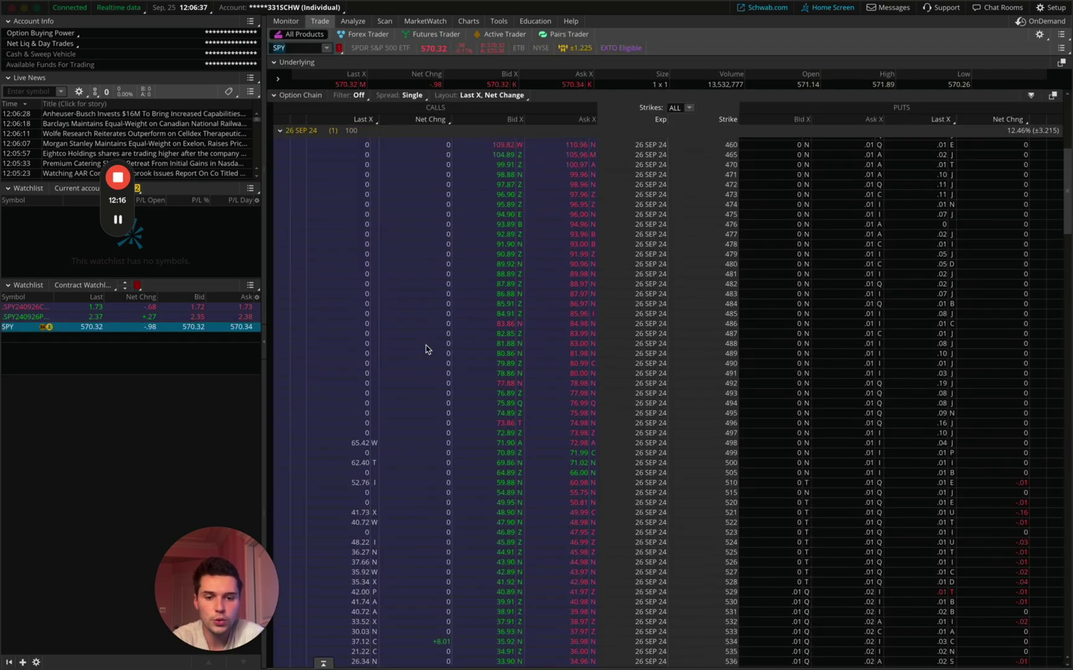
Step: Review the send-to color groups and the copy option for the SPY 26 SEP 24 570 call, and try starting a blank Contract Watchlist row
scroll(584, 359, down, 12)
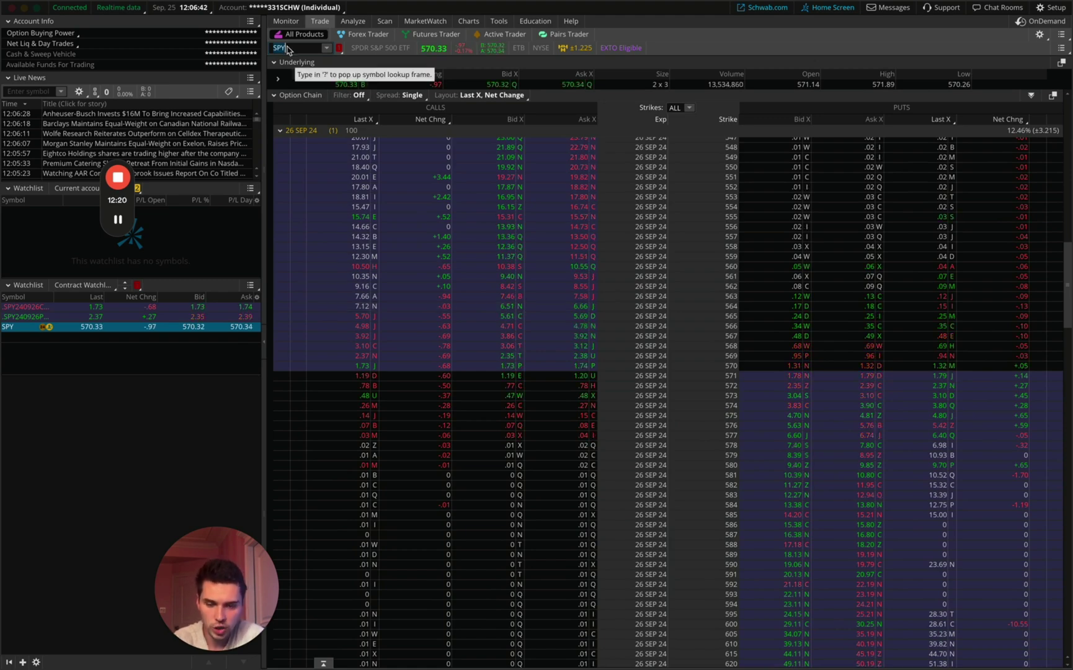
right_click(591, 367)
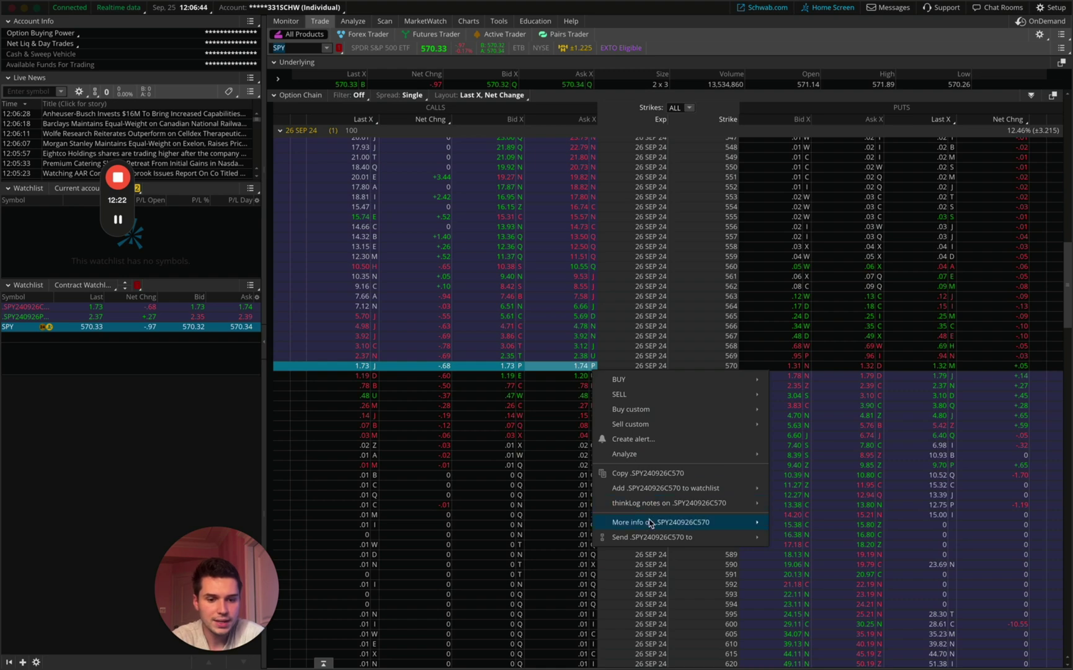
mouse_move(745, 537)
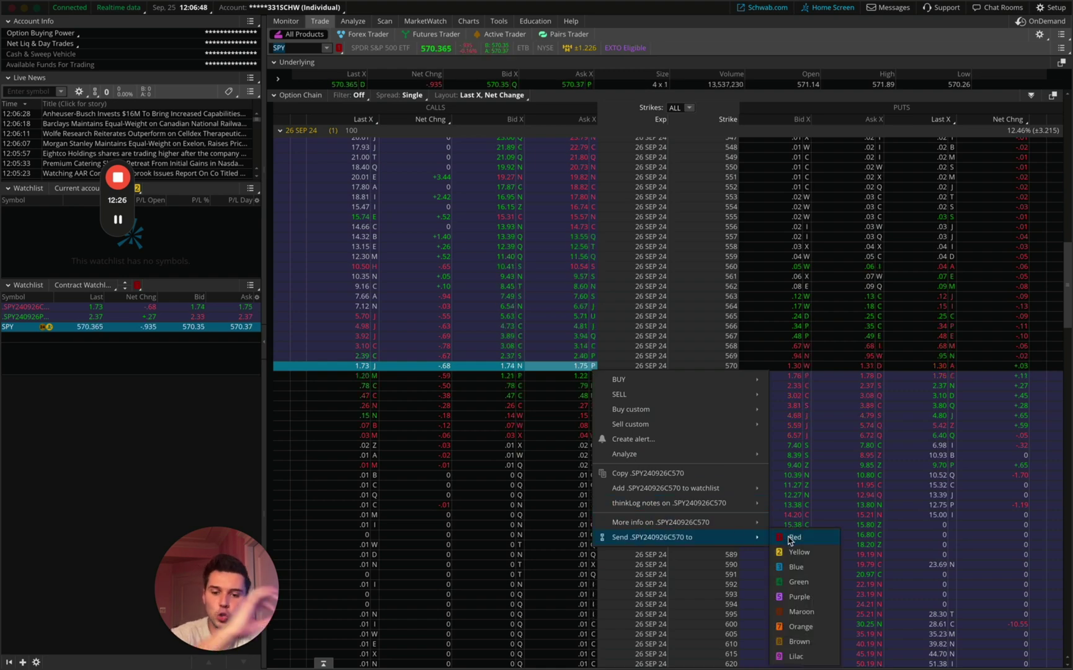
right_click(576, 370)
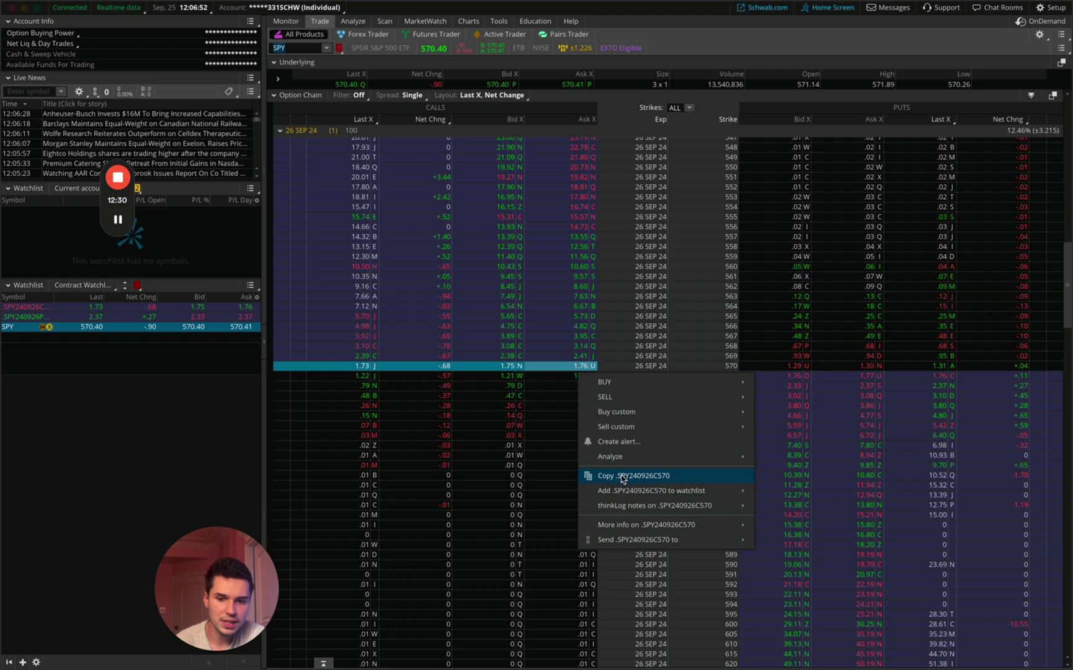
click(34, 338)
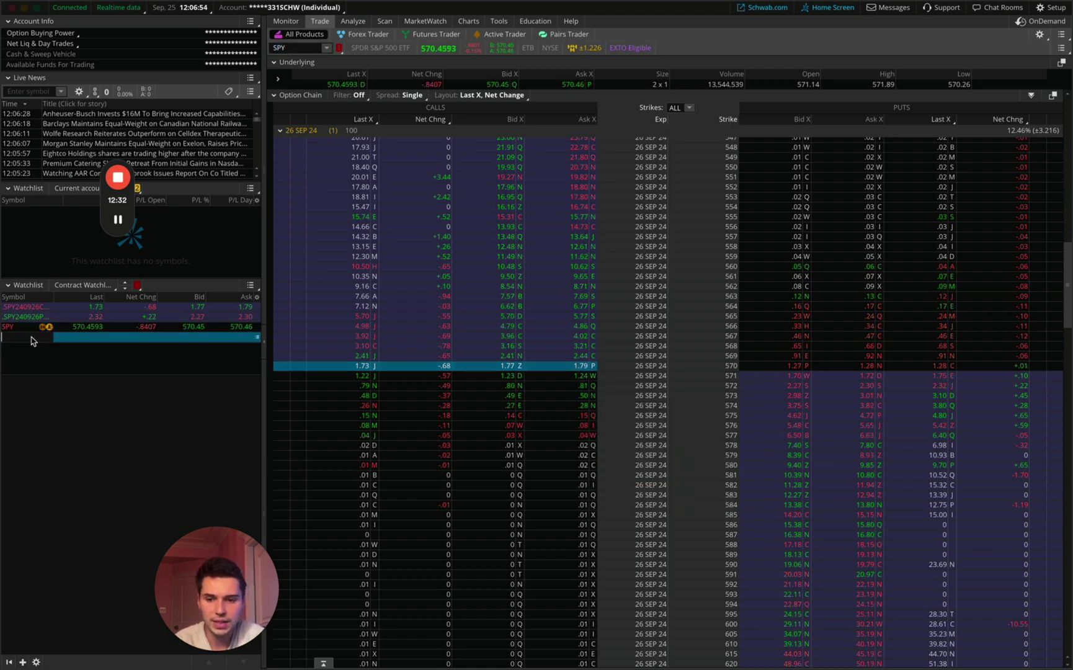
key(Escape)
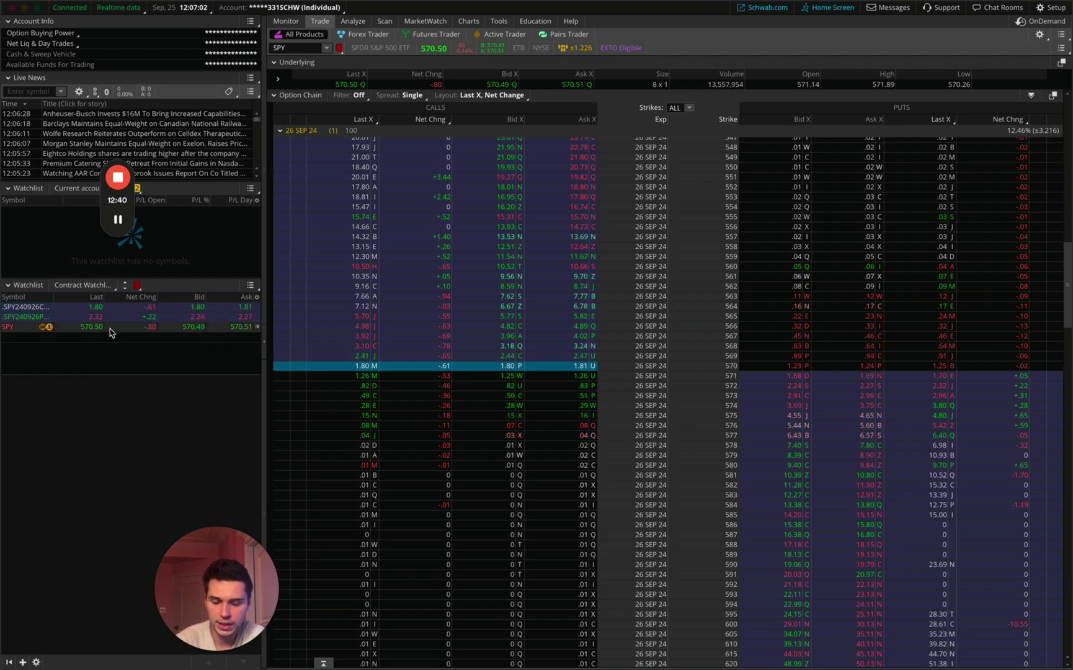
Step: Return to the flexible grid, load the SPY 26 SEP 24 570 call from the Contract Watchlist and slightly narrow the gadget sidebar
click(468, 21)
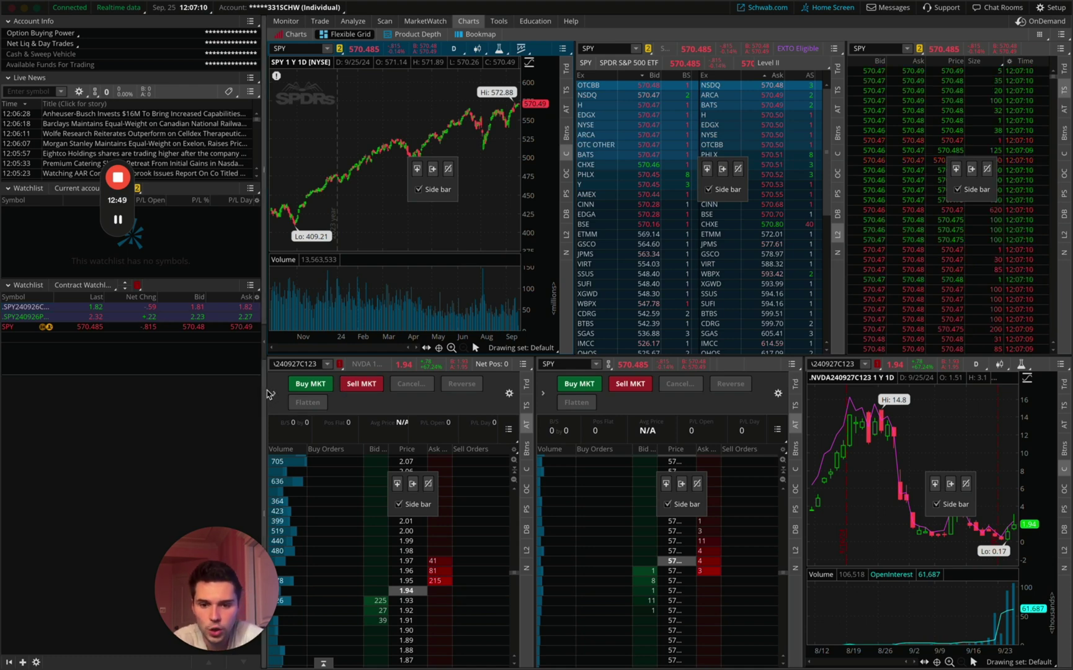
click(186, 306)
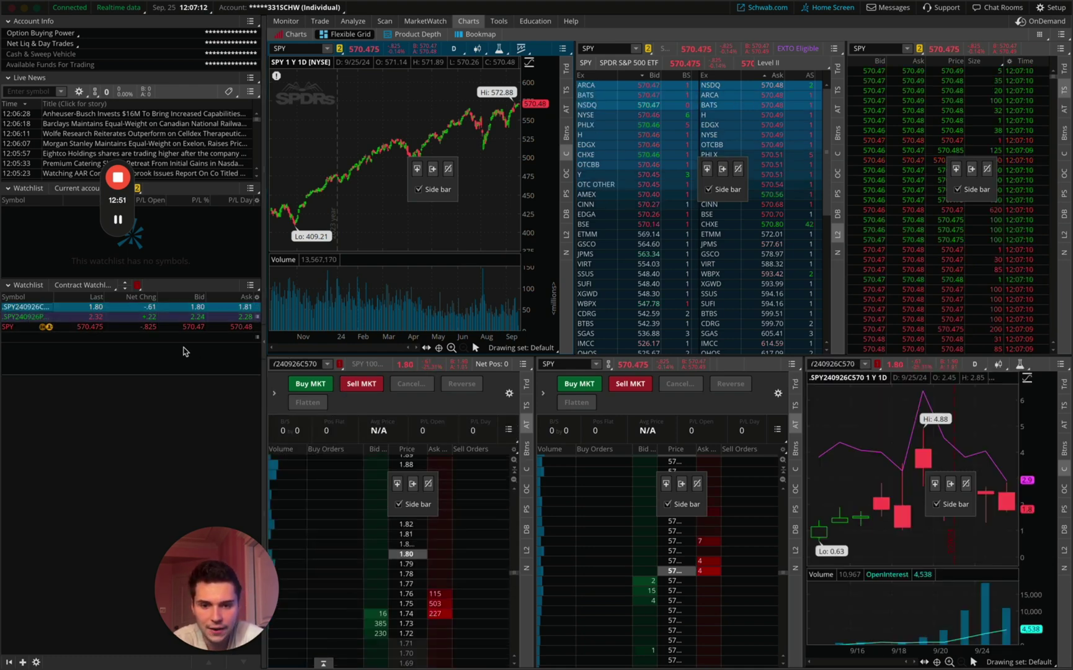
drag(234, 380, 222, 382)
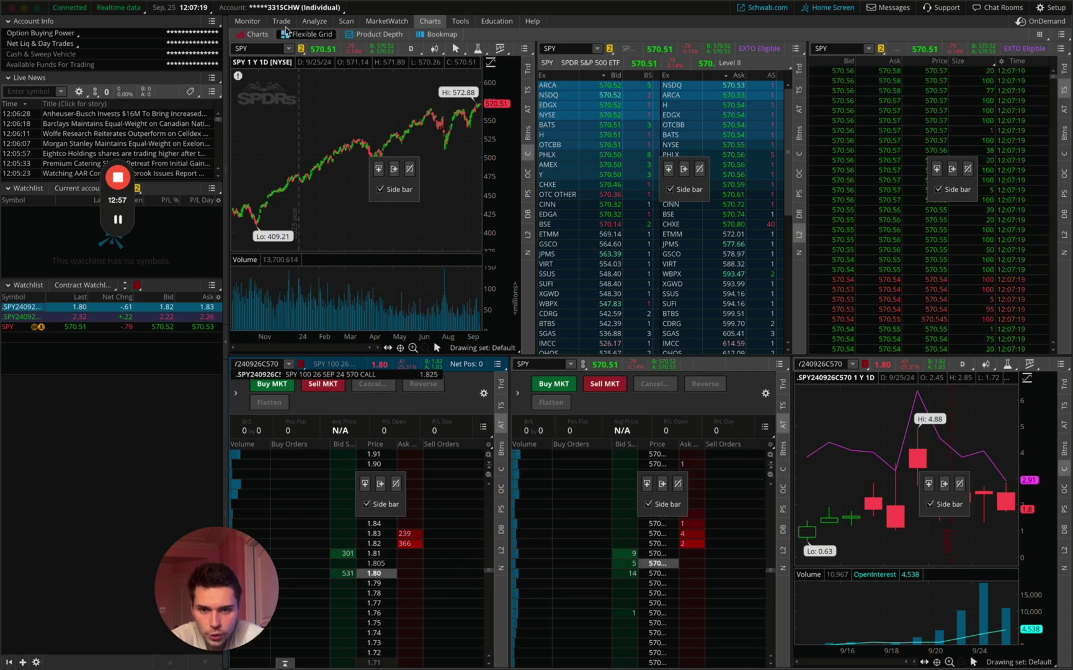
Step: Change the strike in the red-linked Active Trader ladder's symbol to 569, loading .SPY240926C569
click(283, 22)
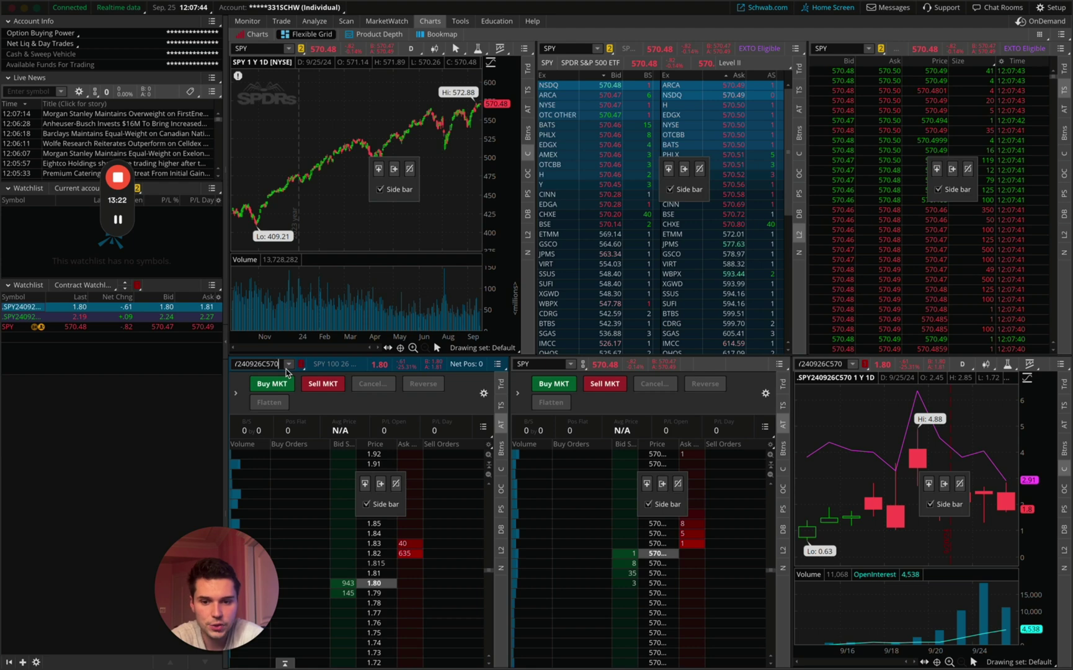
key(BackSpace)
key(BackSpace)
key(BackSpace)
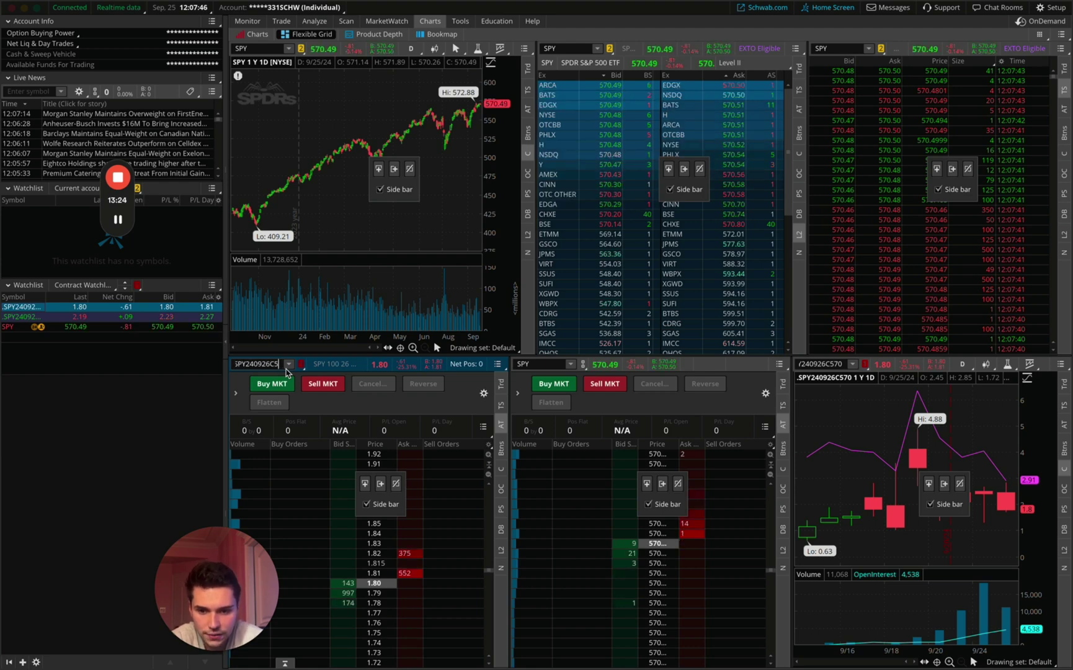
text(569)
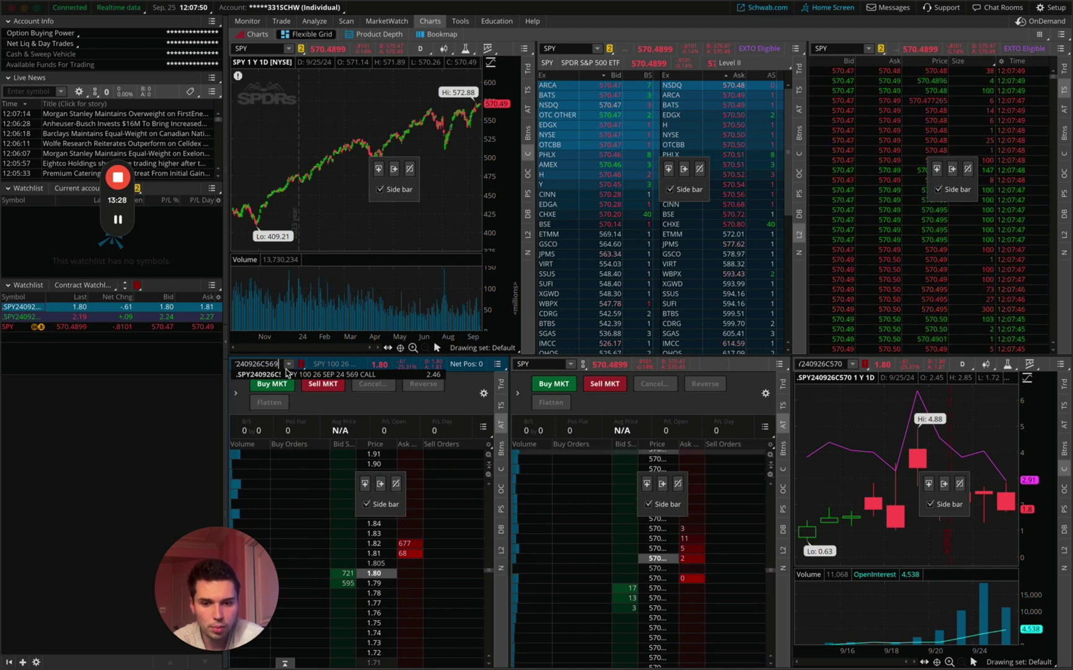
key(Return)
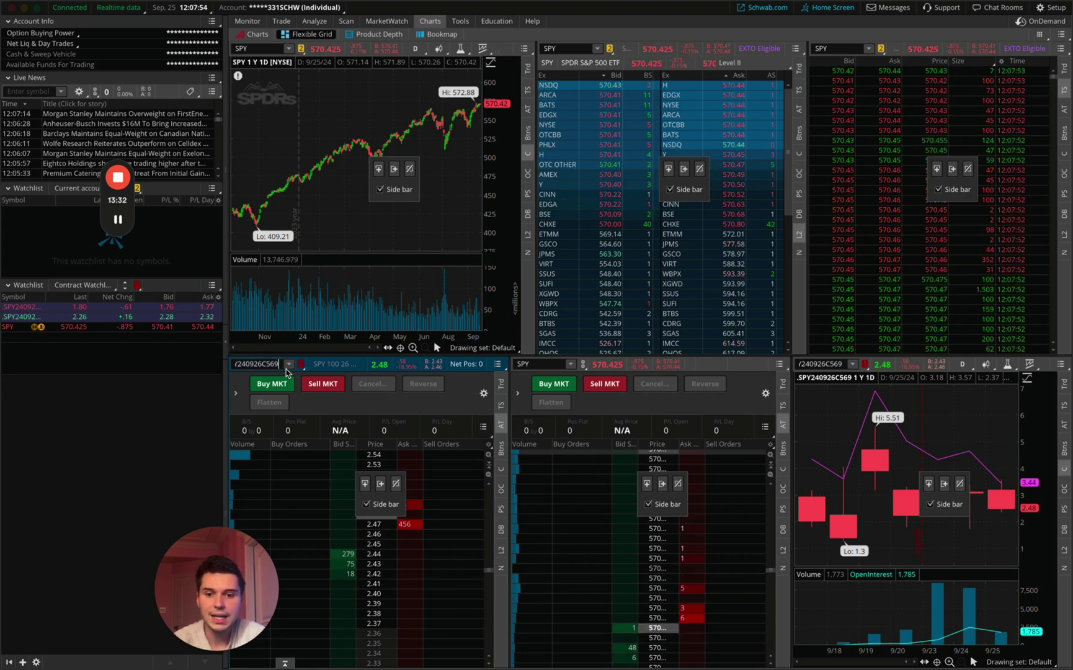
Step: Load the 26 SEP 24 569 put, .SPY240926P569, in the red-linked Active Trader ladder
click(286, 368)
text(.SPY240926)
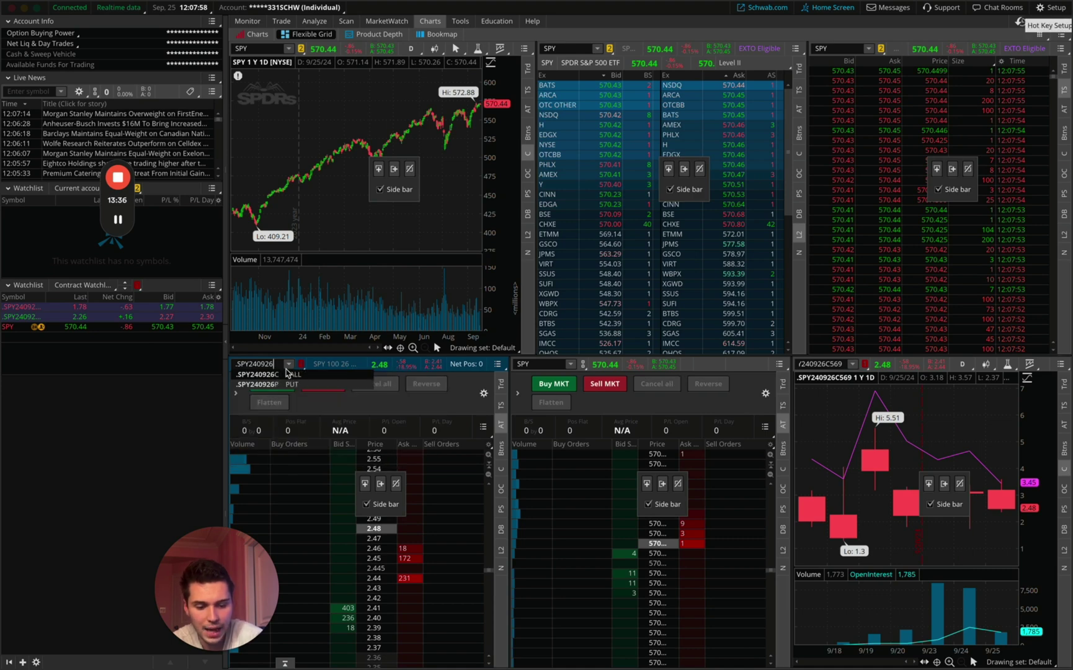
text(P)
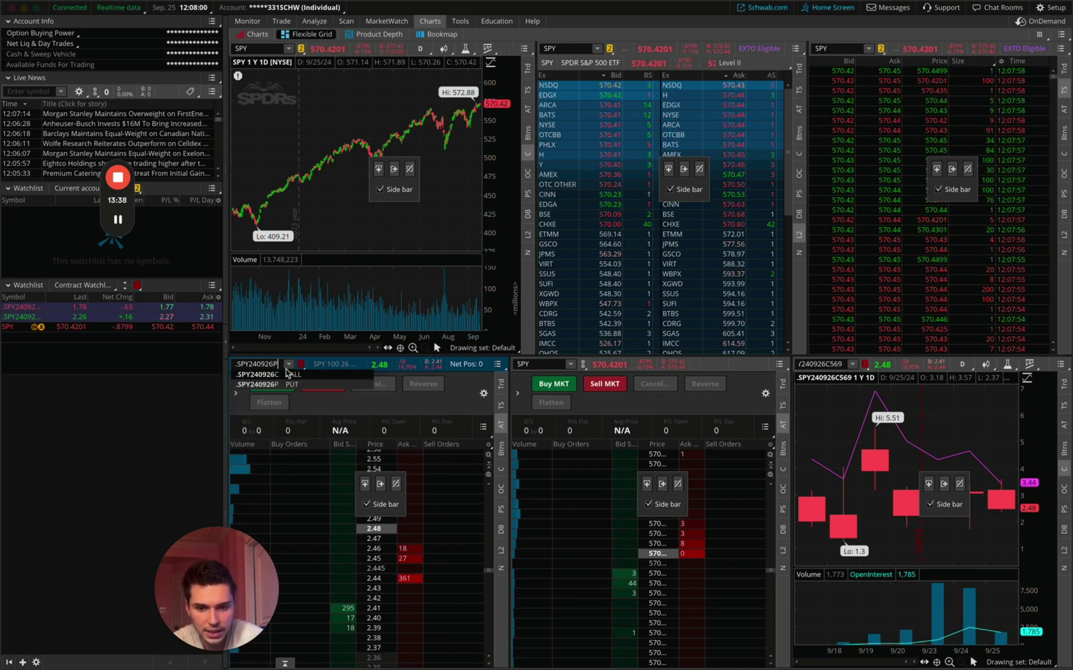
text(569)
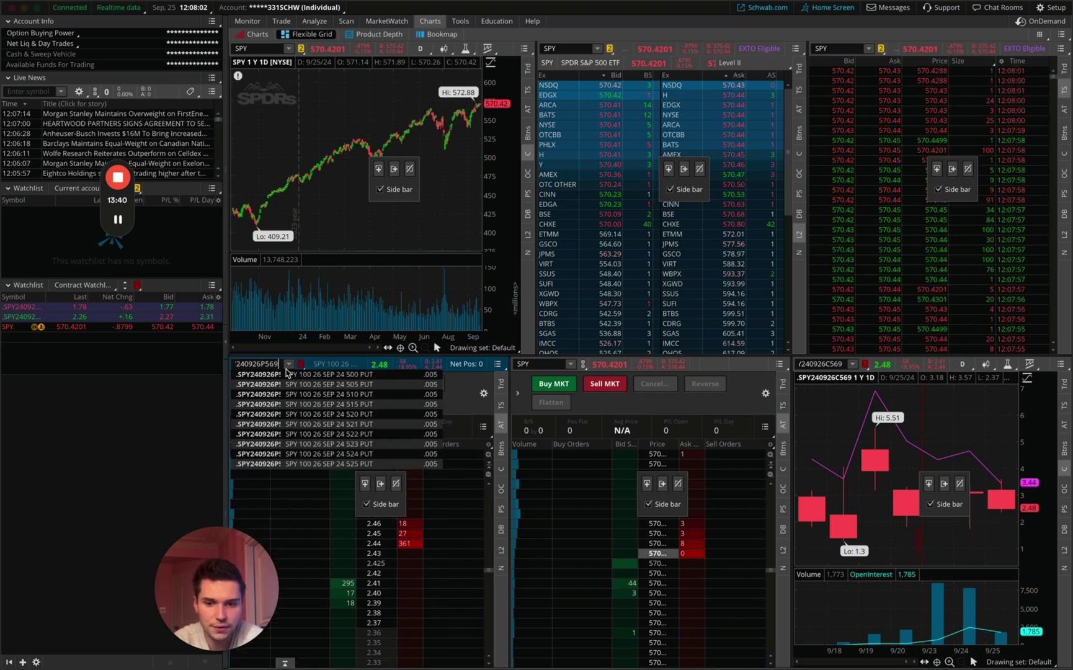
key(Return)
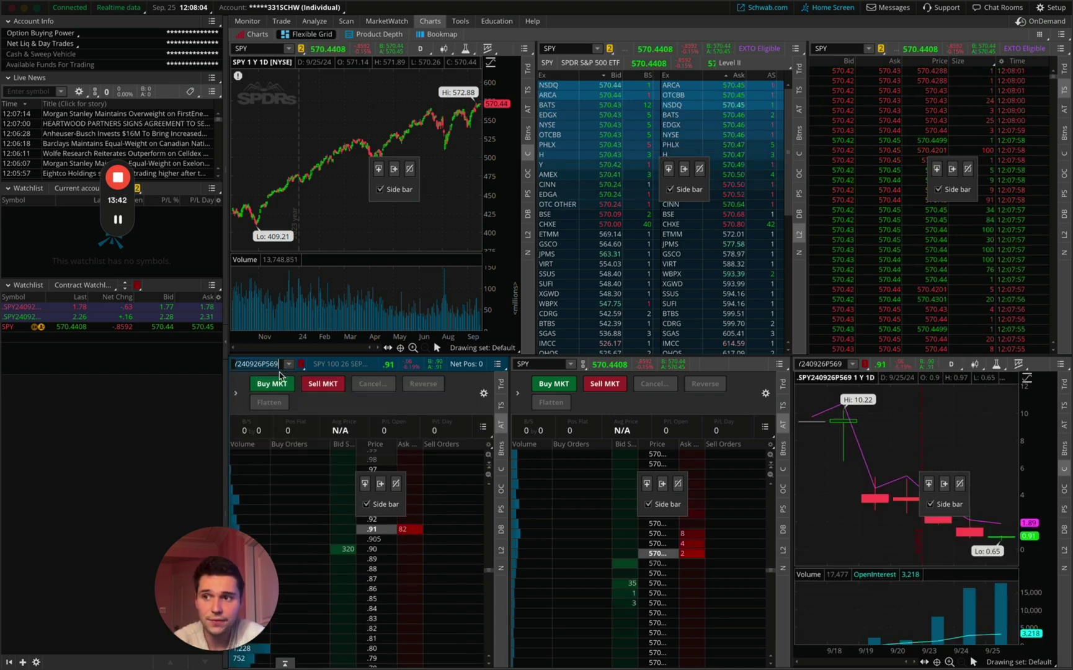
click(279, 385)
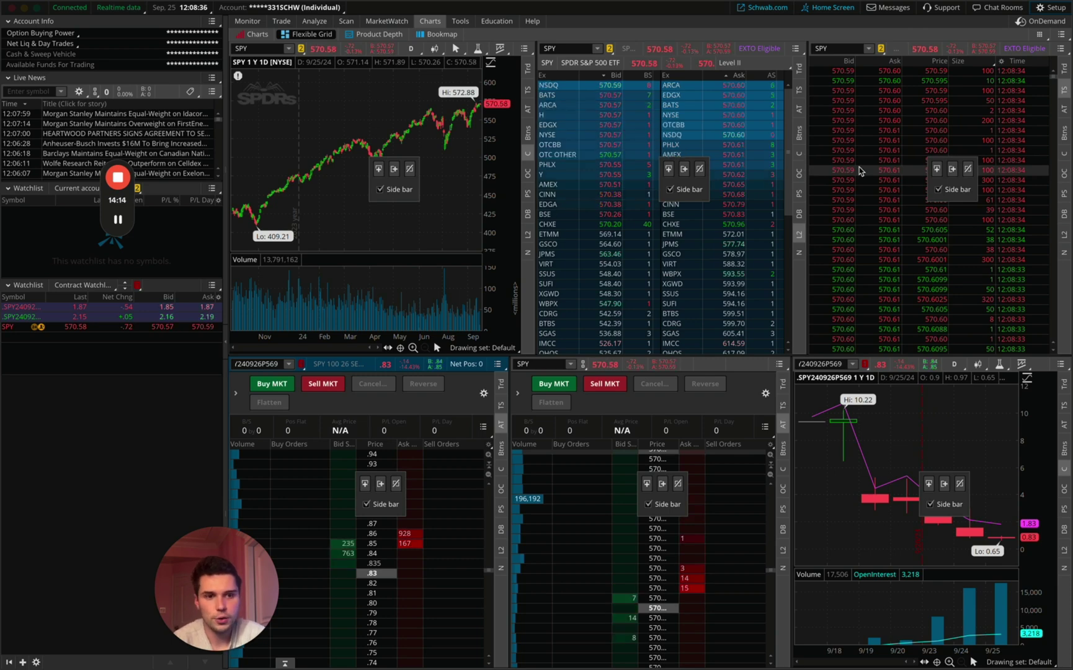
Step: Turn off Customize grid to hide the layout controls on the flexible grid's cells
click(1038, 36)
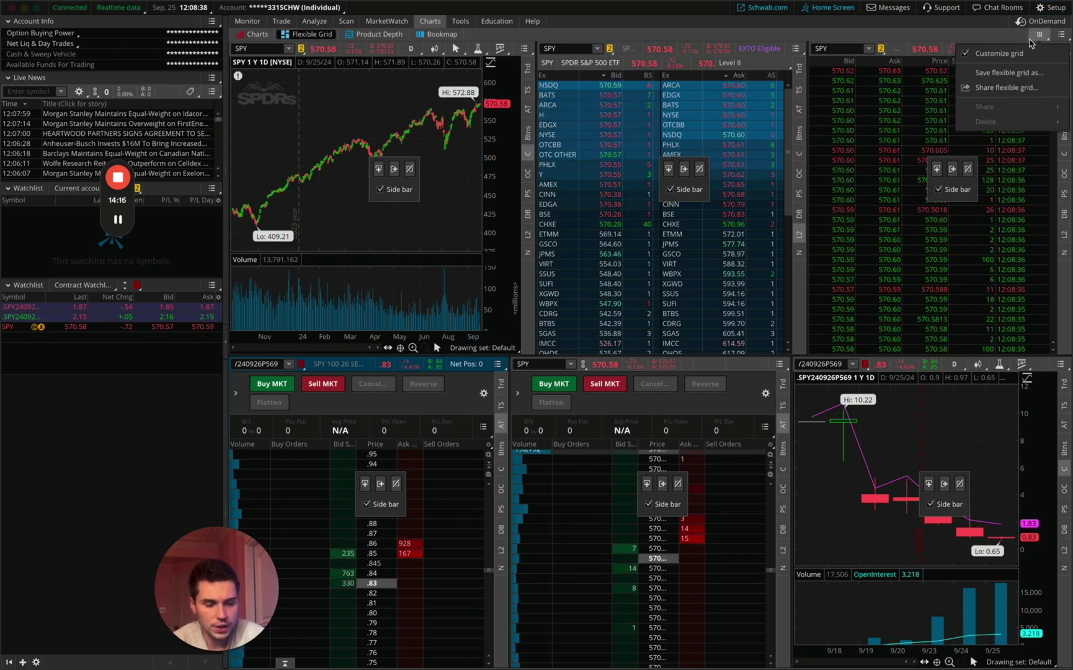
click(982, 54)
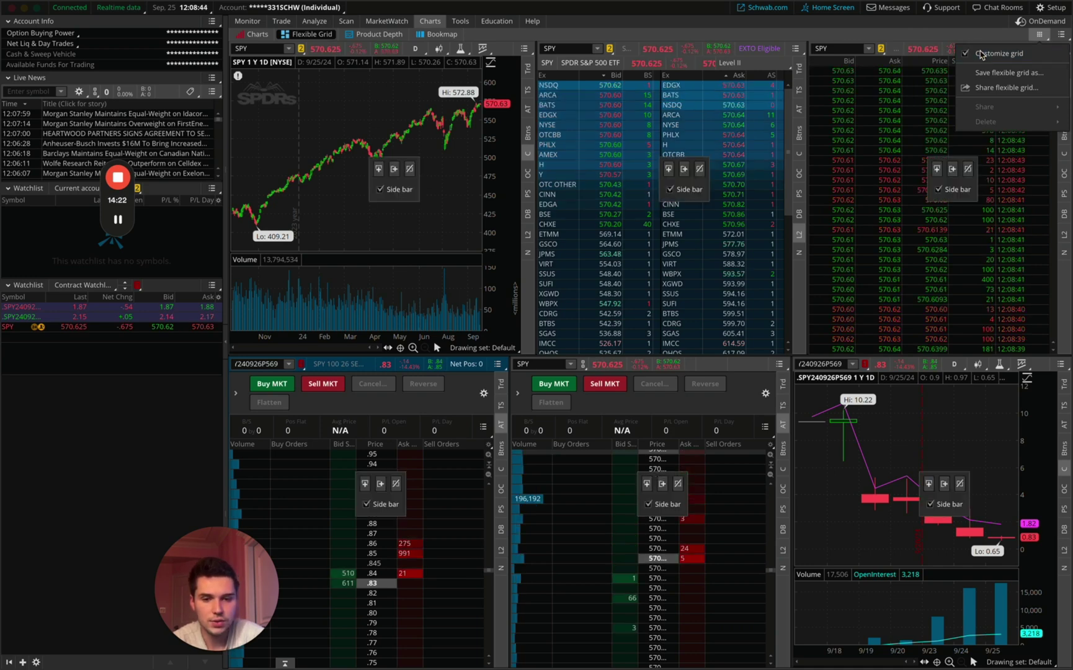
click(982, 54)
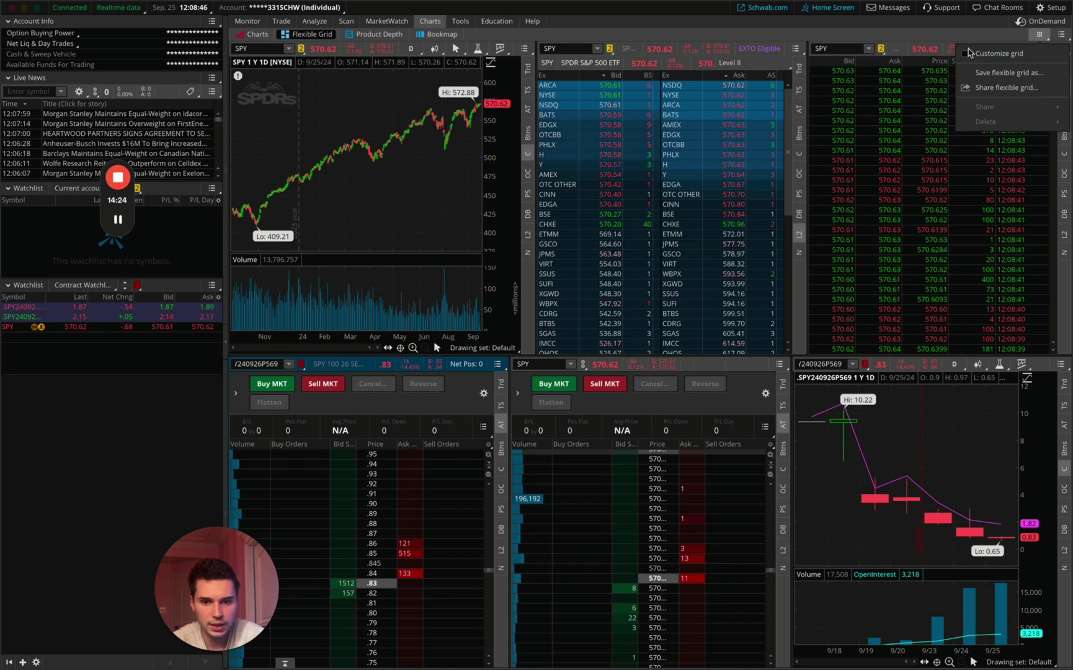